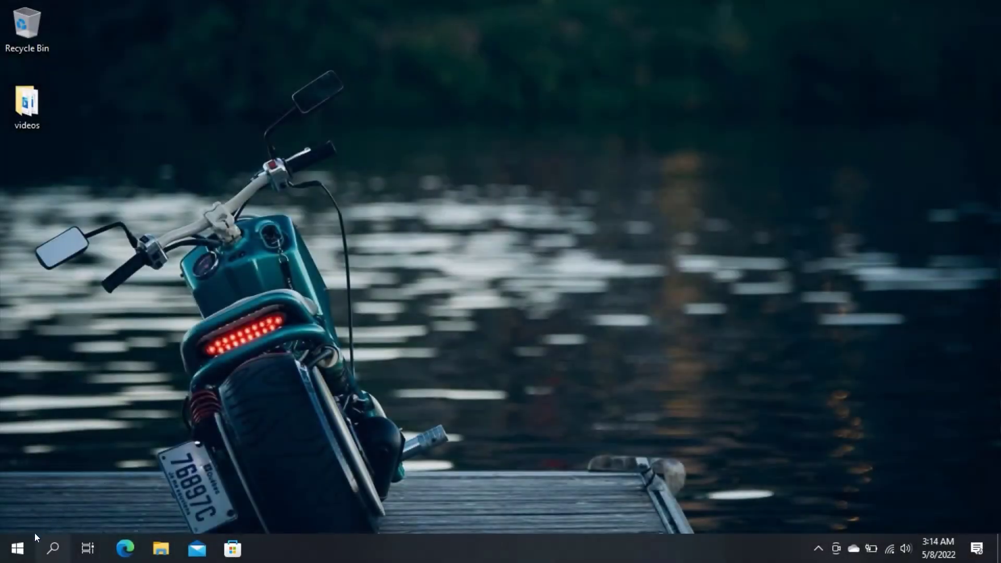
Search Windows from the Start menu for 'vlc'.
{"action": "left_click", "coordinate": [17, 548]}
{"action": "left_click", "coordinate": [17, 547]}
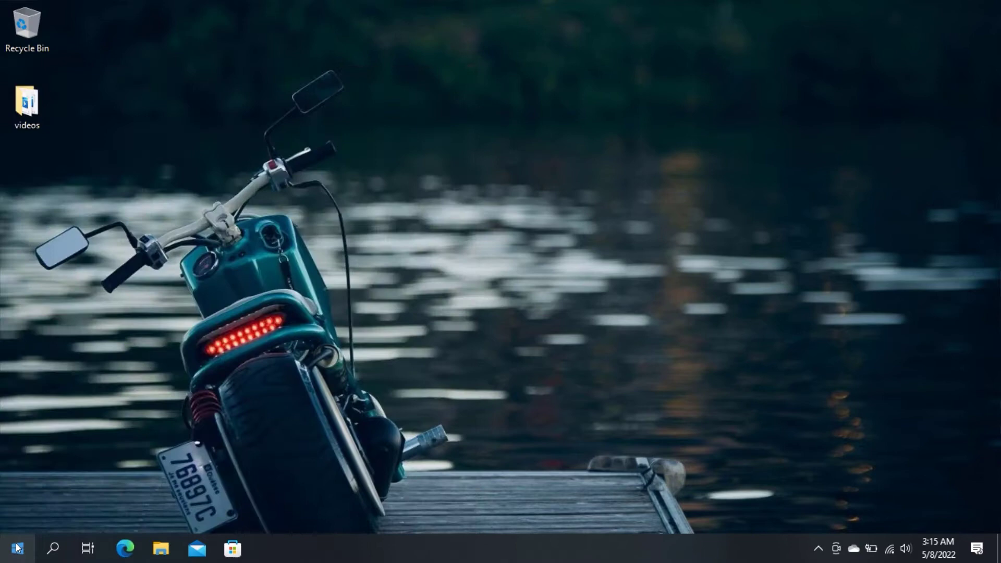
{"action": "left_click", "coordinate": [18, 547]}
{"action": "type", "text": "vlc"}
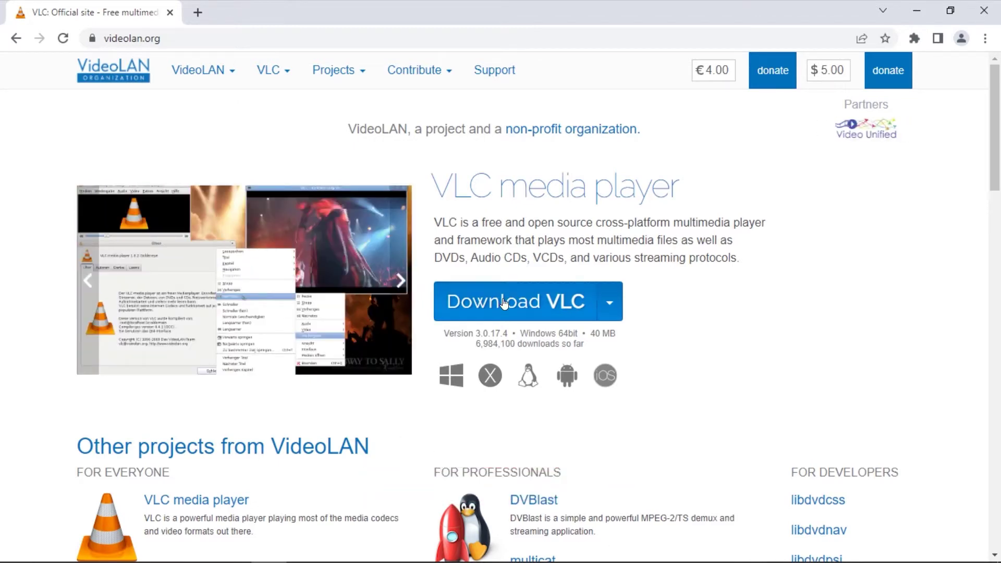
Start the VLC 3.0.17 installer download in Chrome, cancel it, and close the browser.
{"action": "left_click", "coordinate": [504, 302]}
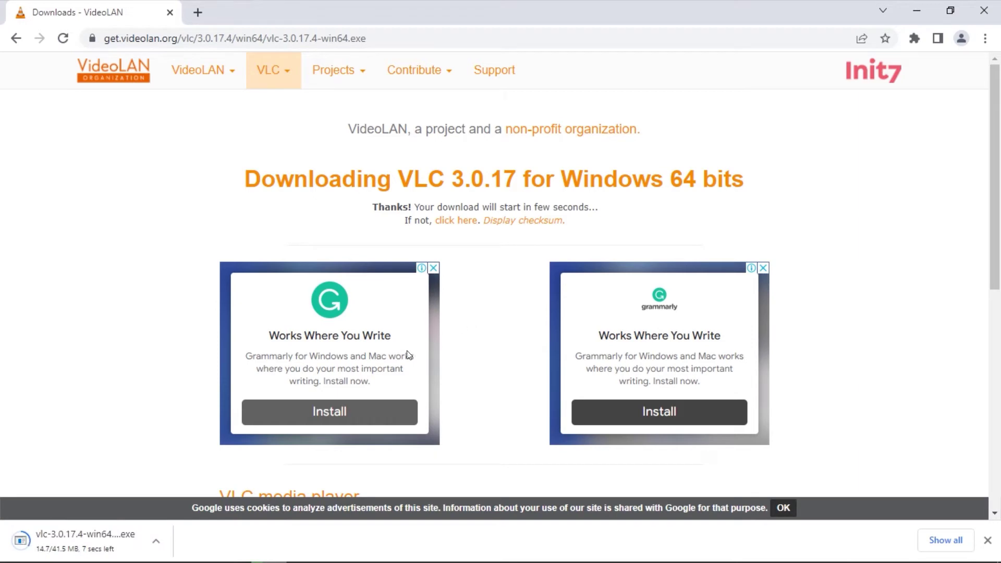
{"action": "left_click", "coordinate": [155, 540]}
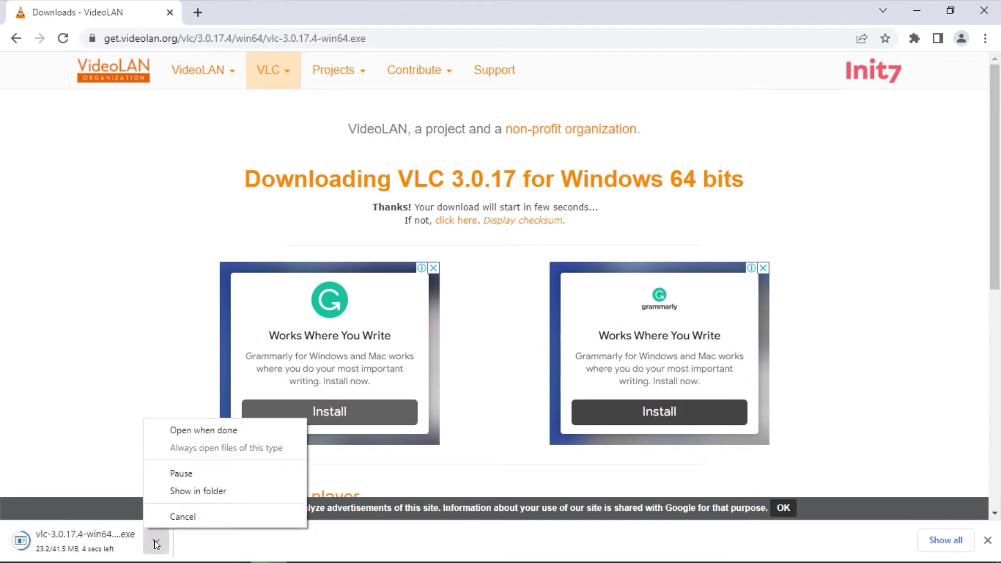
{"action": "left_click", "coordinate": [187, 516]}
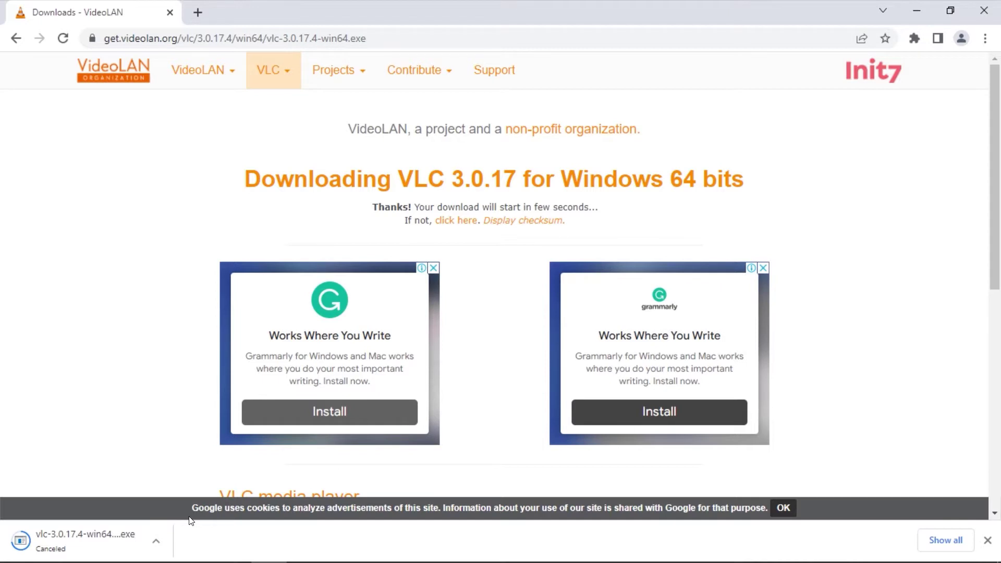
{"action": "left_click", "coordinate": [991, 8]}
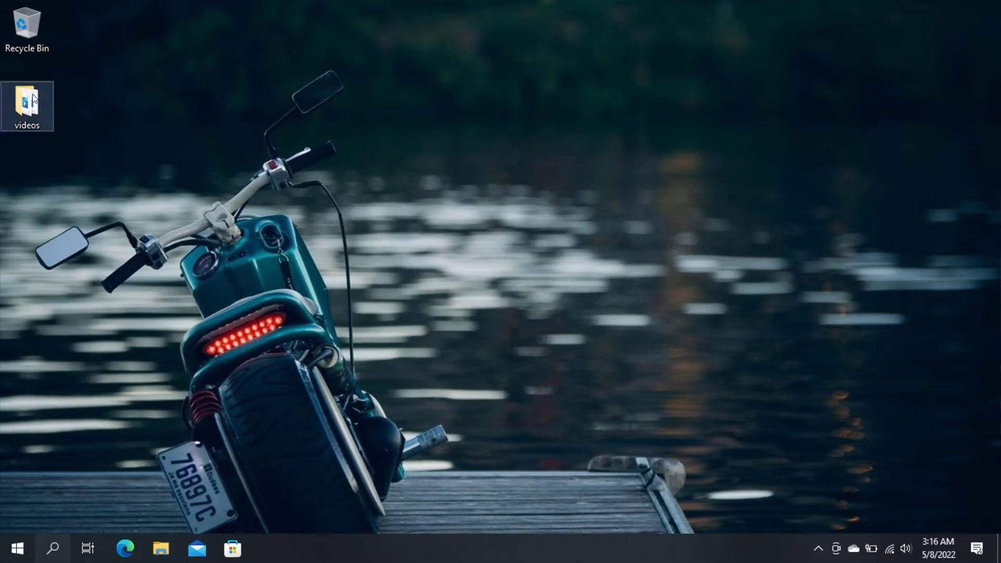
{"action": "double_click", "coordinate": [25, 91]}
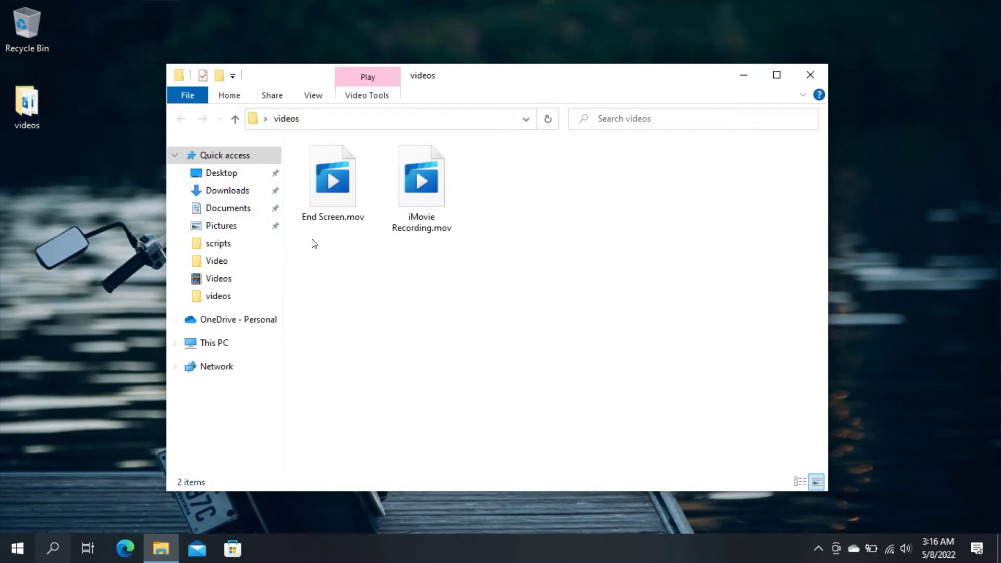
{"action": "left_click_drag", "start_coordinate": [312, 240], "coordinate": [464, 190]}
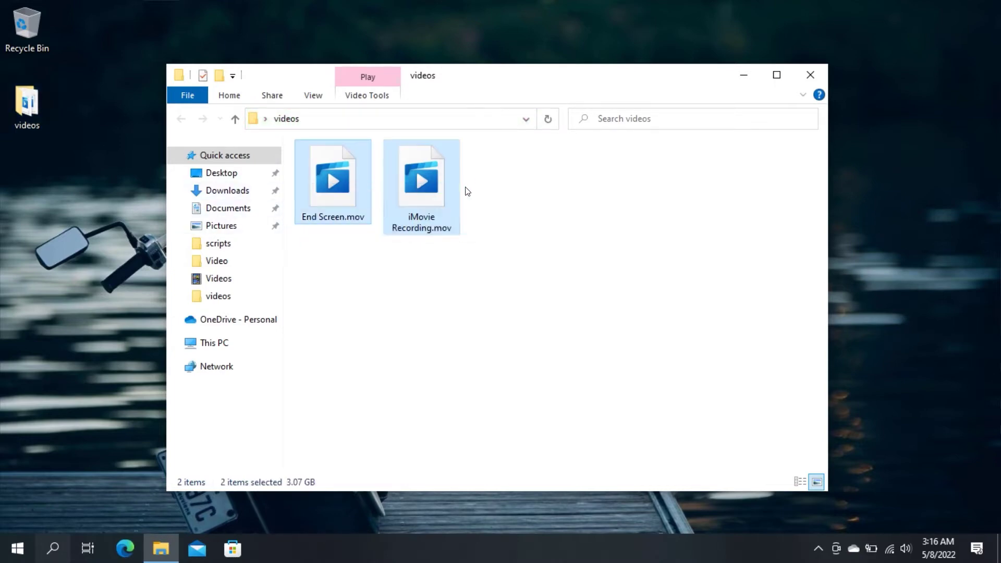
{"action": "left_click", "coordinate": [381, 218]}
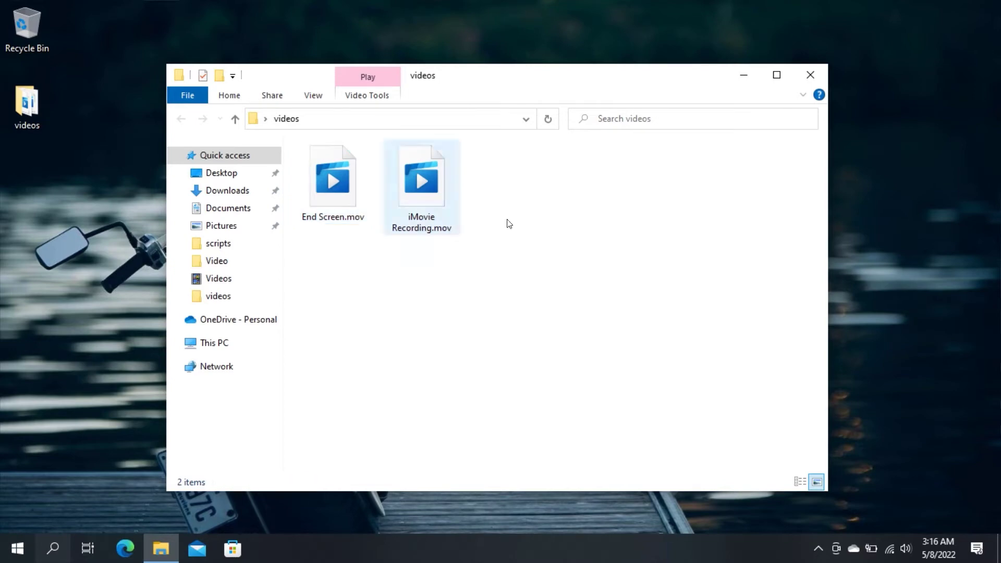
Close the videos folder, launch VLC media player, and open Media > Convert / Save.
{"action": "left_click", "coordinate": [811, 75]}
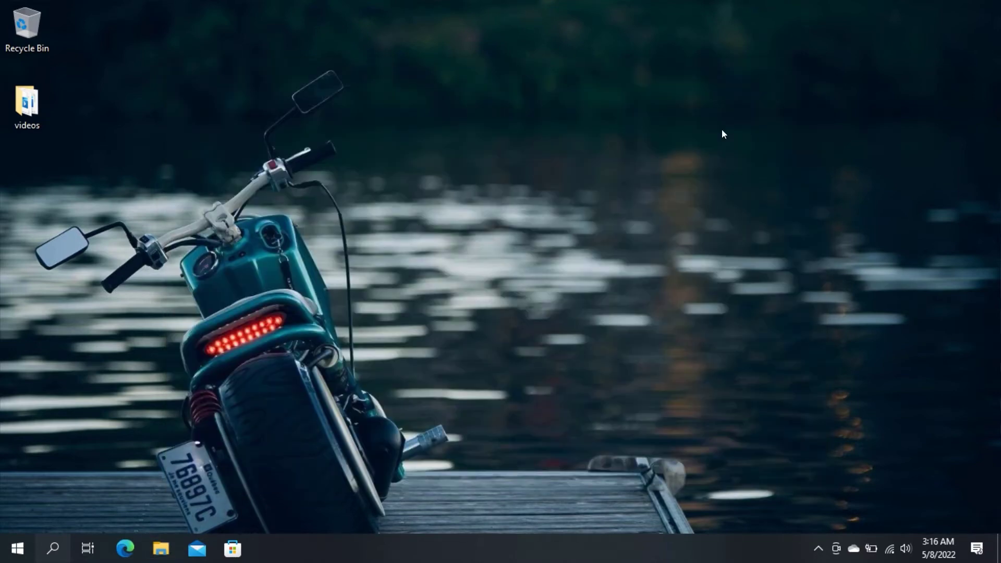
{"action": "left_click", "coordinate": [17, 549]}
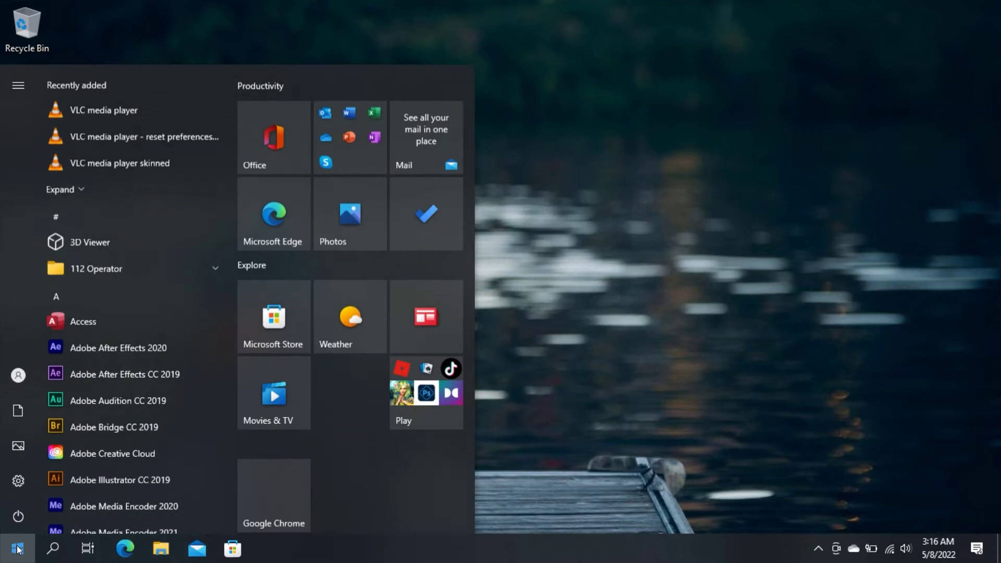
{"action": "type", "text": "vlc"}
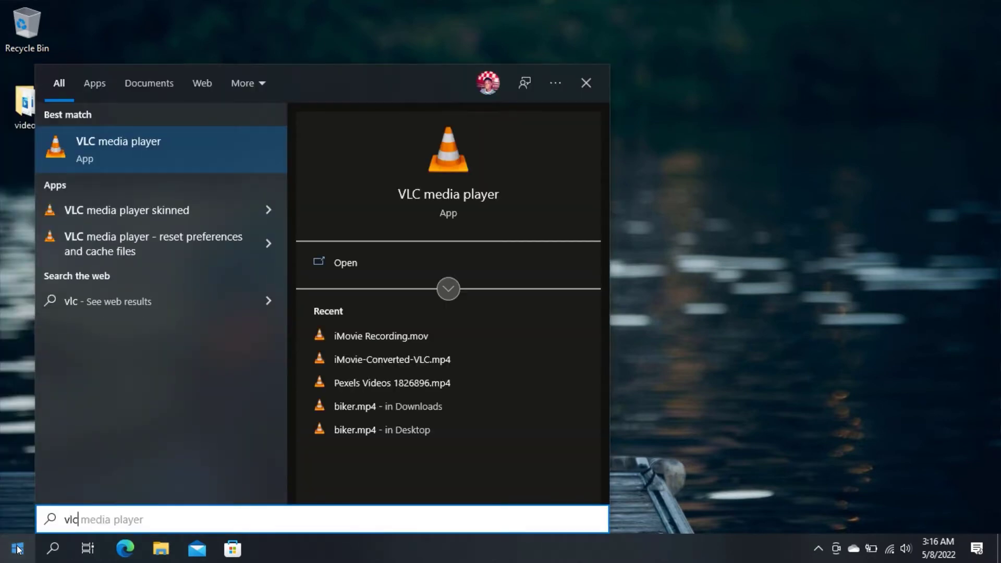
{"action": "left_click", "coordinate": [139, 143]}
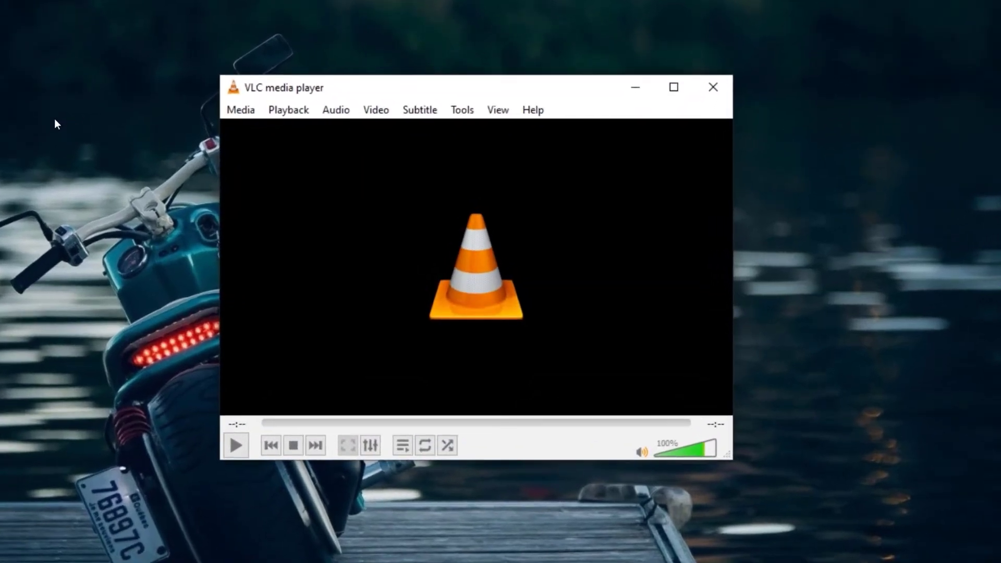
{"action": "left_click", "coordinate": [241, 109]}
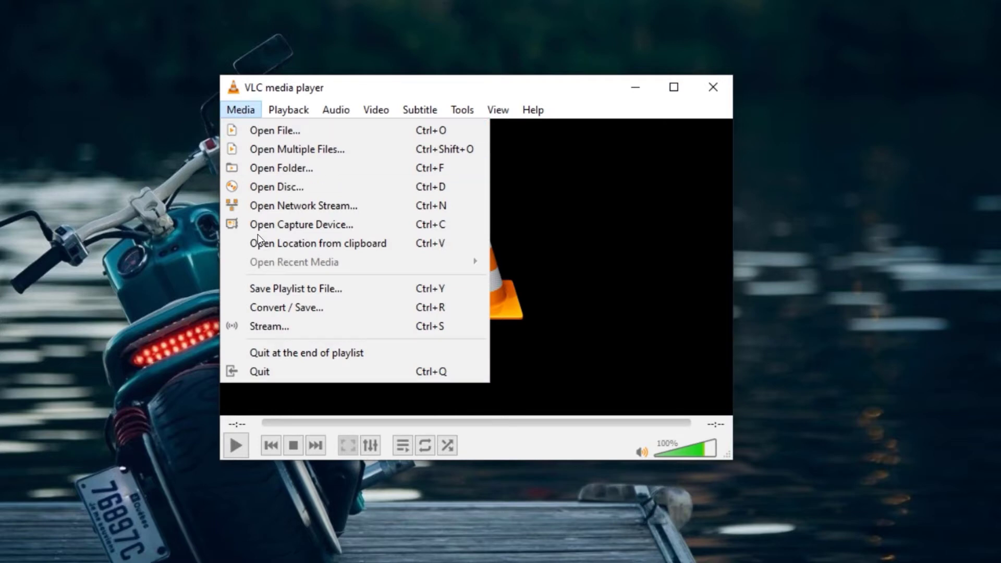
{"action": "left_click", "coordinate": [262, 308]}
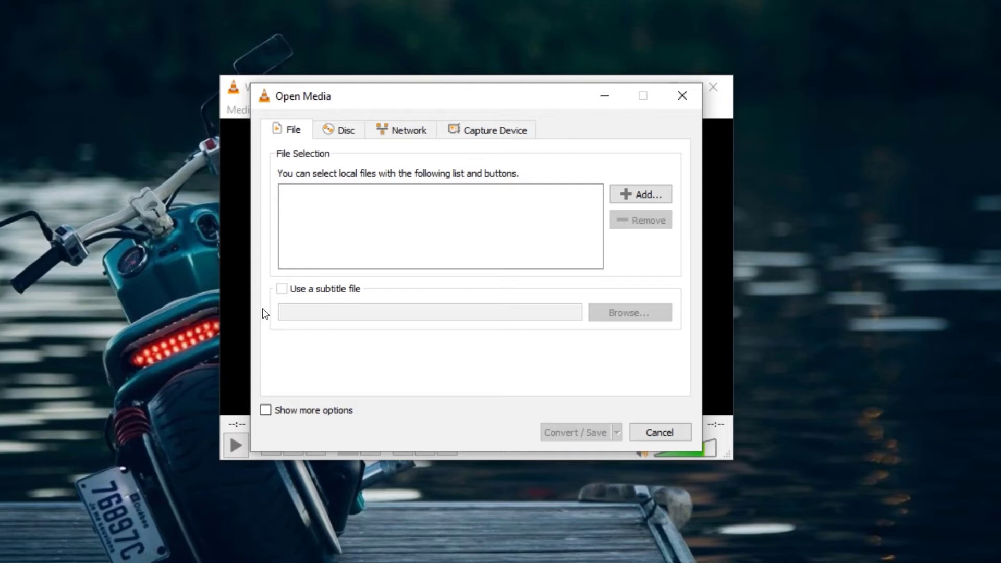
Add End Screen.mov from the Desktop videos folder to the Open Media file list.
{"action": "left_click", "coordinate": [638, 189]}
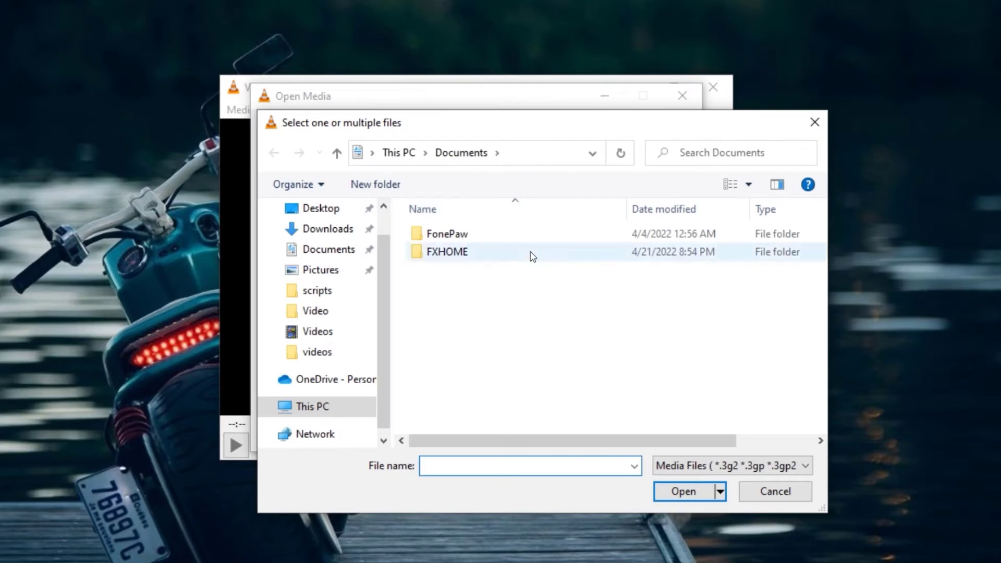
{"action": "left_click", "coordinate": [320, 209]}
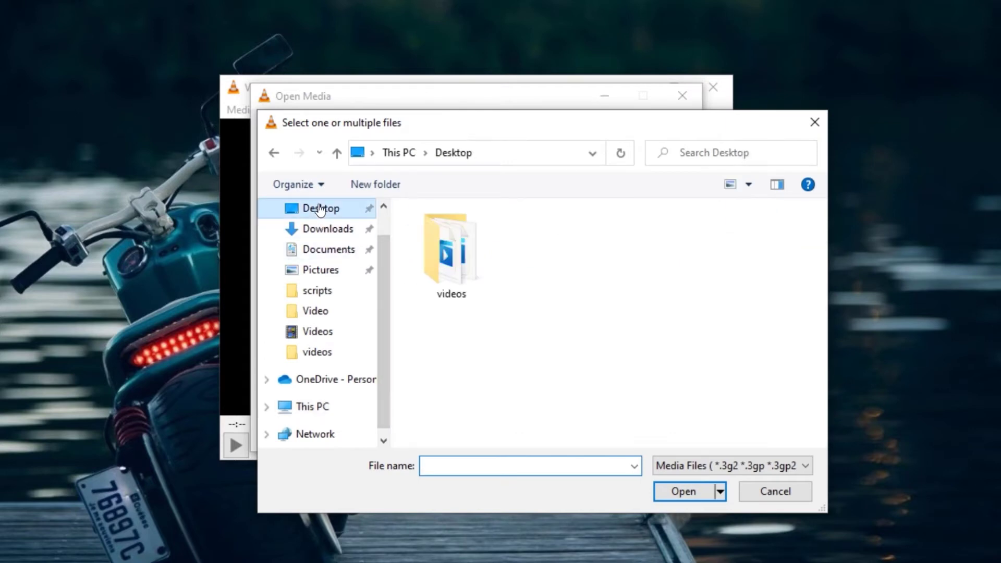
{"action": "double_click", "coordinate": [454, 252]}
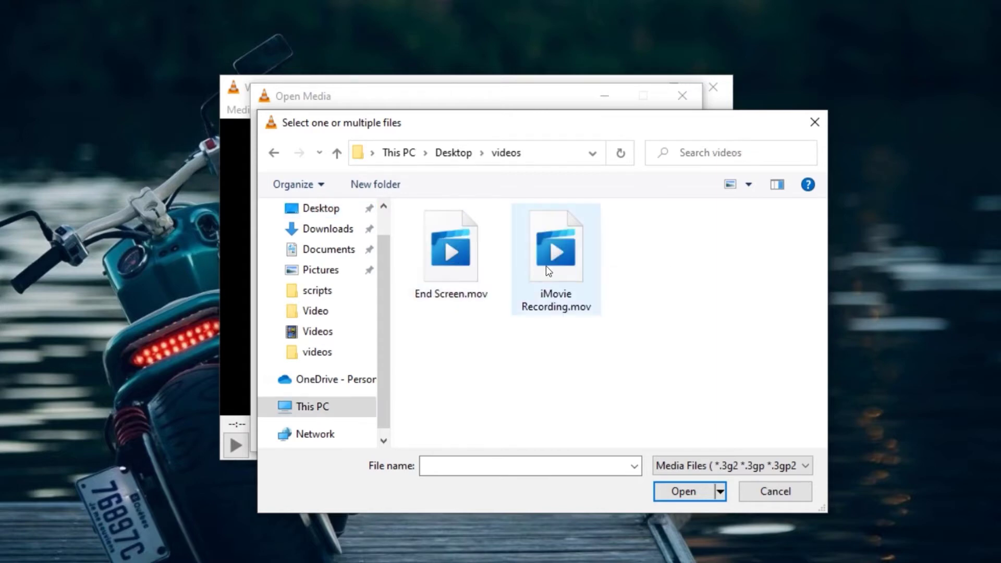
{"action": "left_click", "coordinate": [457, 261]}
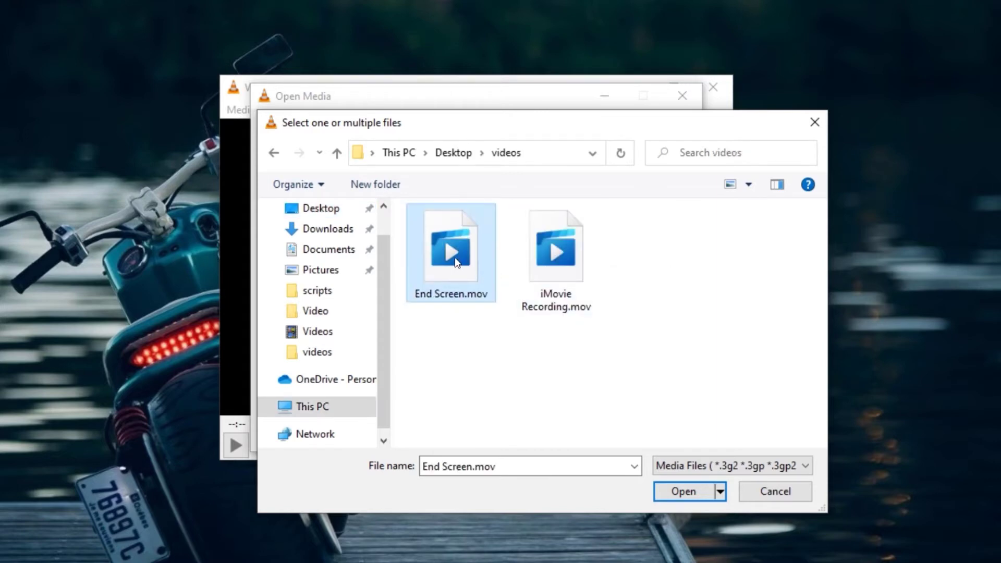
{"action": "left_click", "coordinate": [690, 491]}
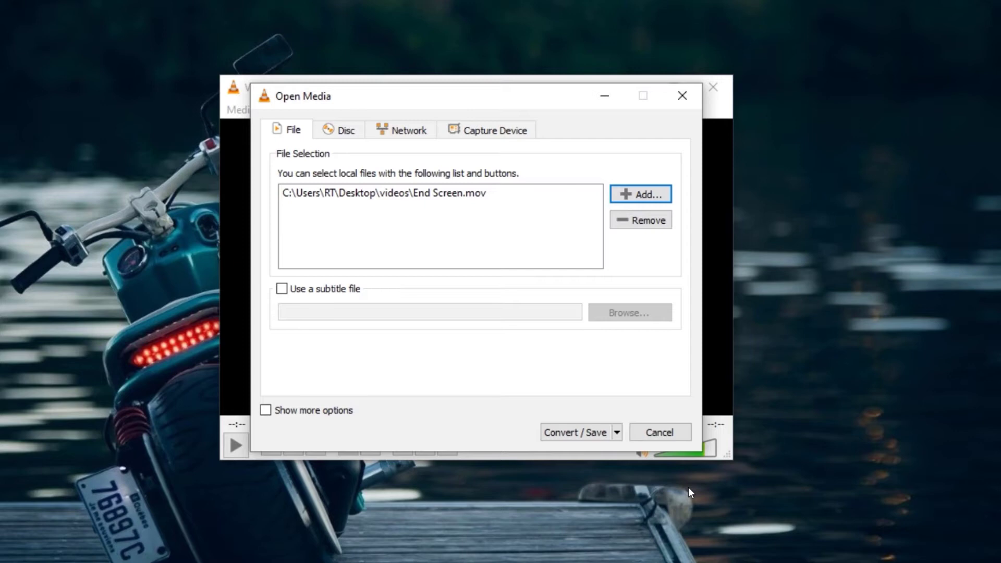
Continue to conversion settings and choose the Video - H.264 + MP3 (MP4) profile.
{"action": "left_click", "coordinate": [580, 428]}
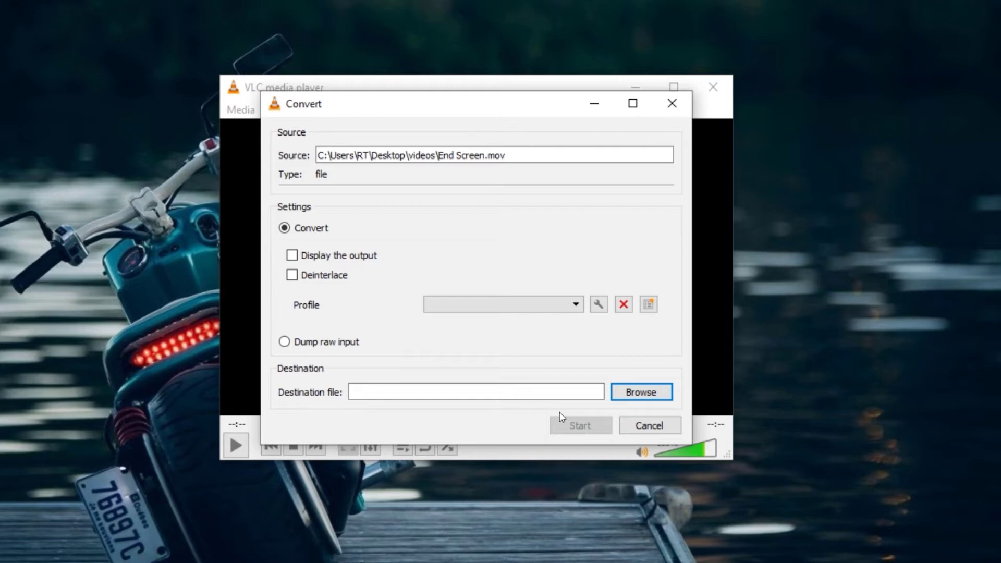
{"action": "left_click", "coordinate": [506, 303]}
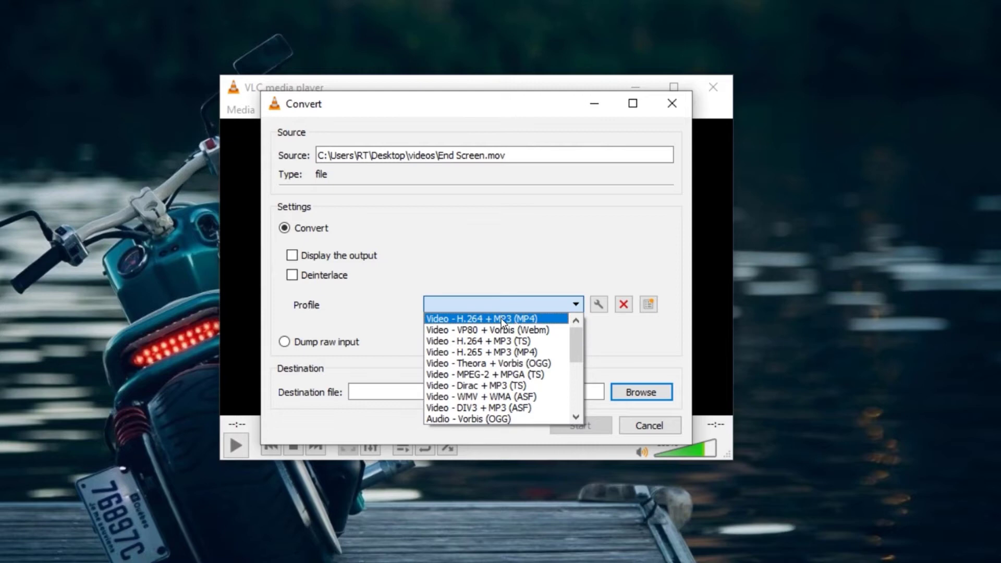
{"action": "left_click", "coordinate": [487, 320]}
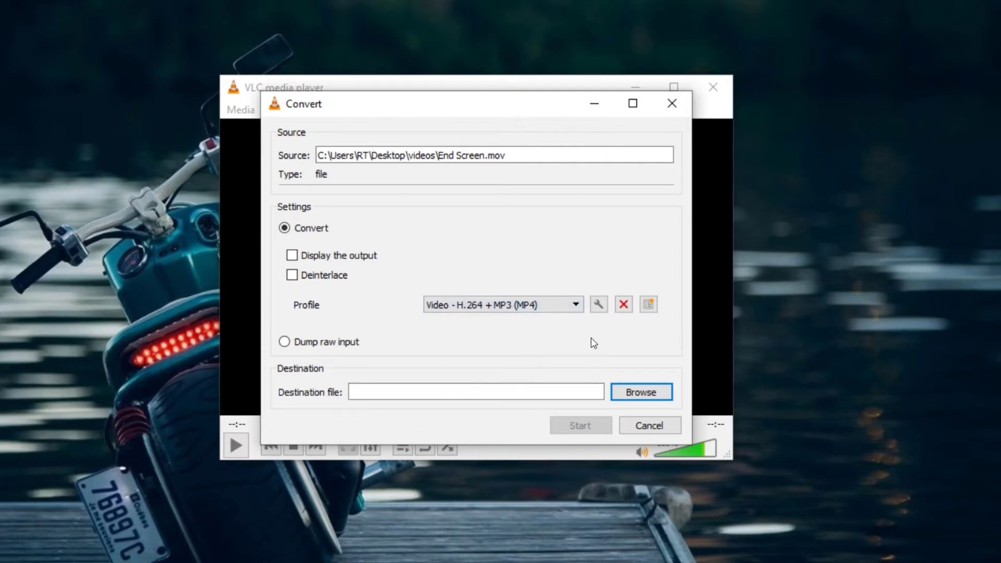
Create a new folder named 'converted' on the Desktop in the Save file dialog.
{"action": "left_click", "coordinate": [641, 392]}
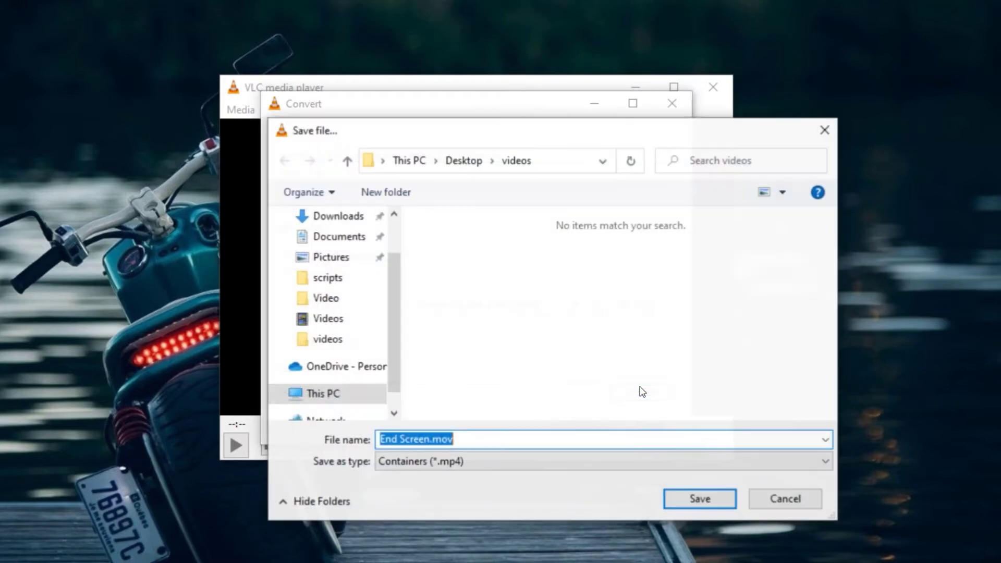
{"action": "scroll", "coordinate": [336, 277], "scroll_direction": "up", "scroll_amount": 2}
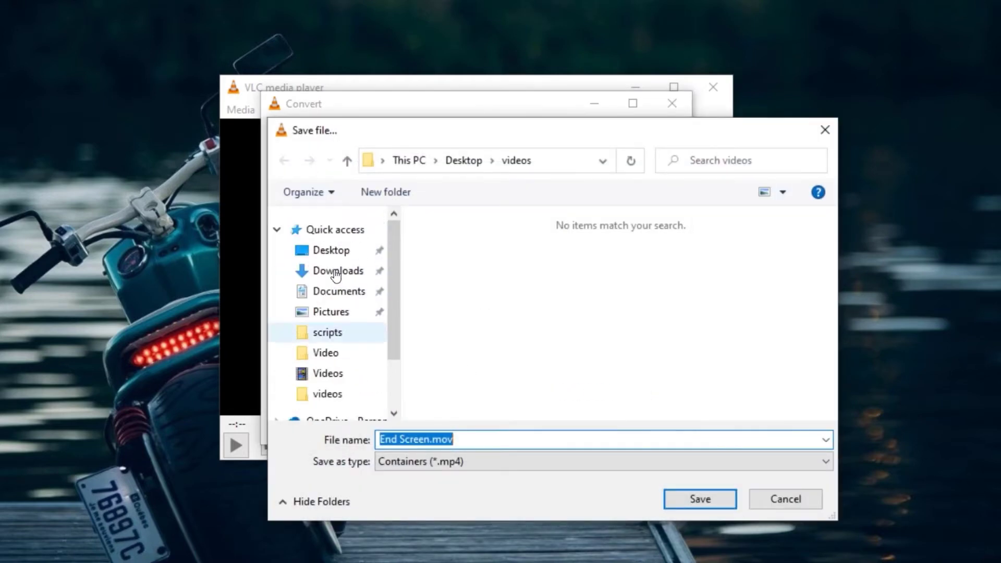
{"action": "left_click", "coordinate": [332, 250]}
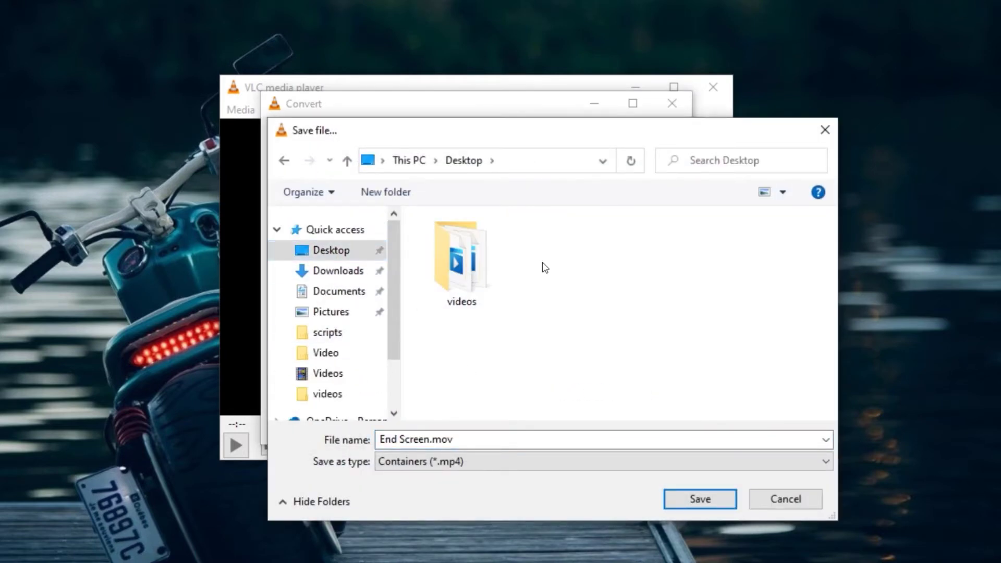
{"action": "right_click", "coordinate": [543, 264]}
{"action": "mouse_move", "coordinate": [623, 478]}
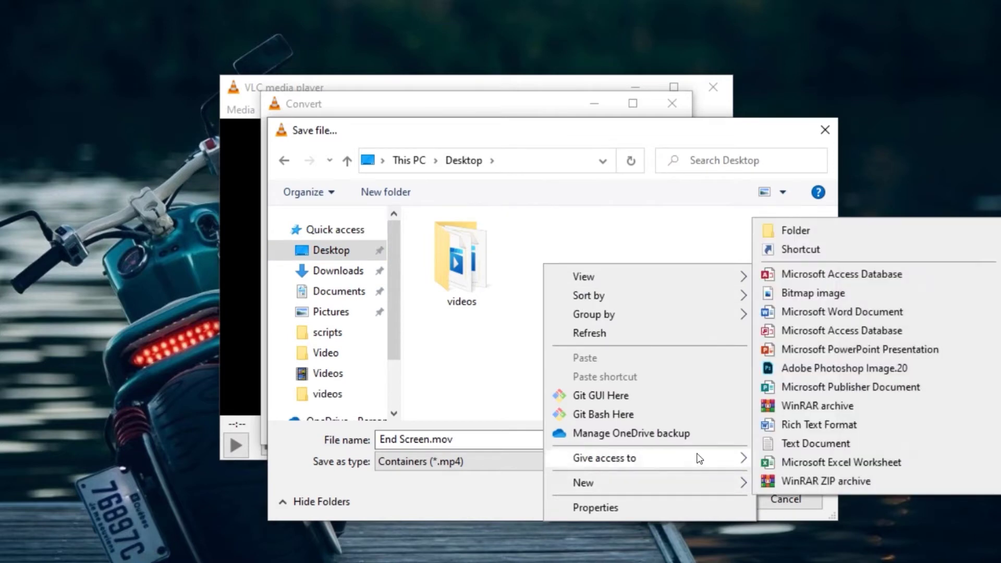
{"action": "left_click", "coordinate": [792, 229]}
{"action": "type", "text": "converted"}
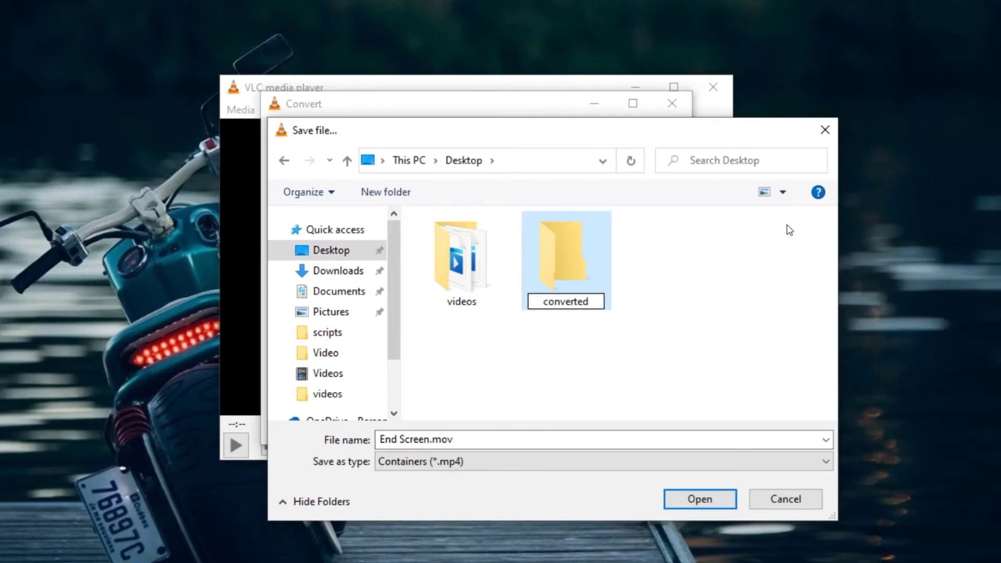
{"action": "key", "text": "Return"}
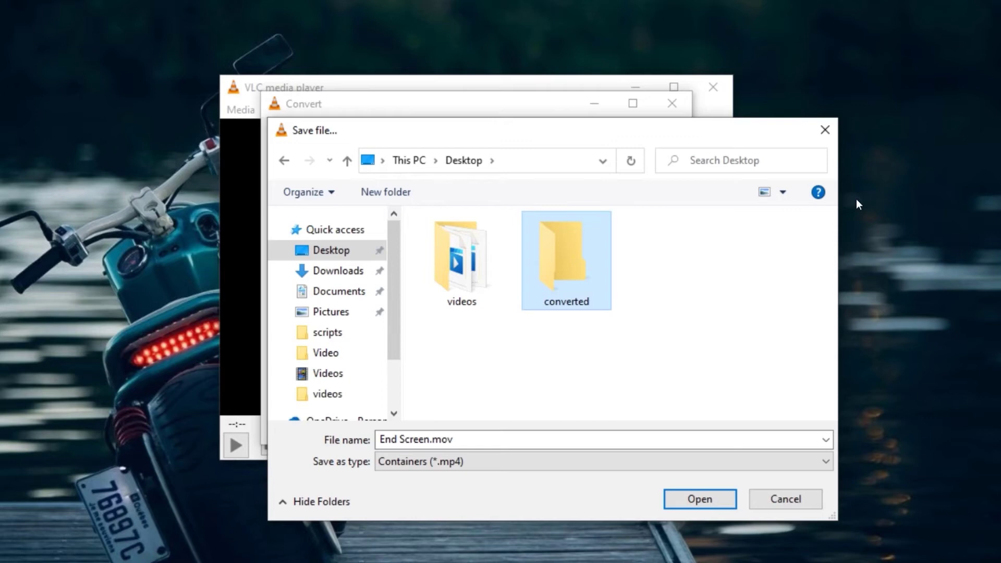
Enter the converted folder and set the file name to 'End Sceen Converted VLC'.
{"action": "double_click", "coordinate": [566, 244]}
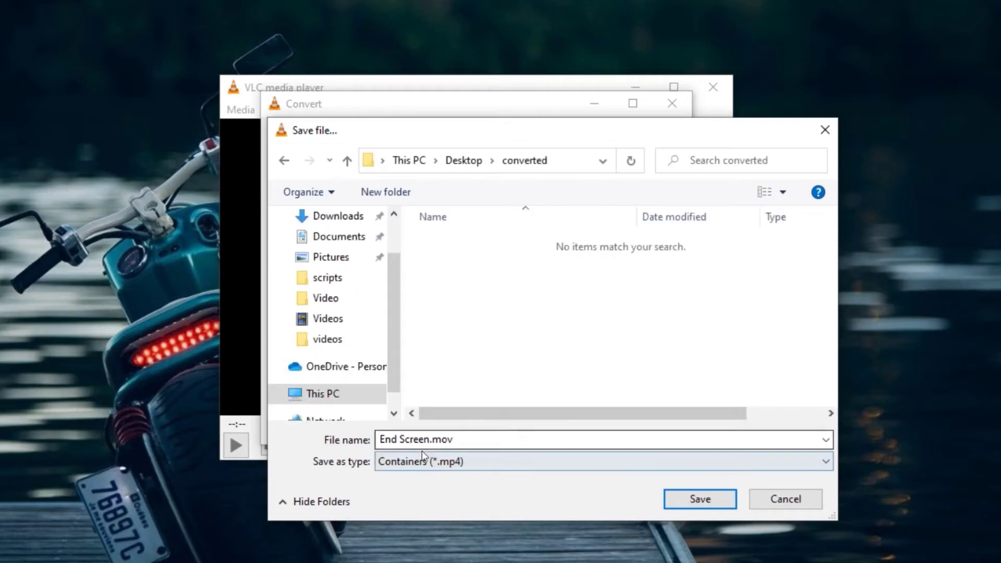
{"action": "left_click", "coordinate": [455, 439]}
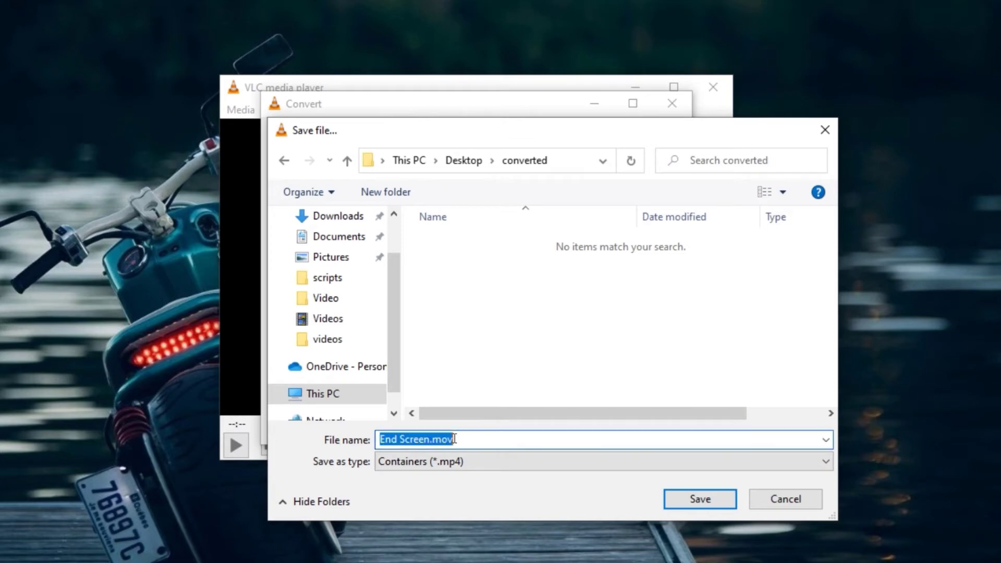
{"action": "type", "text": "End Sc"}
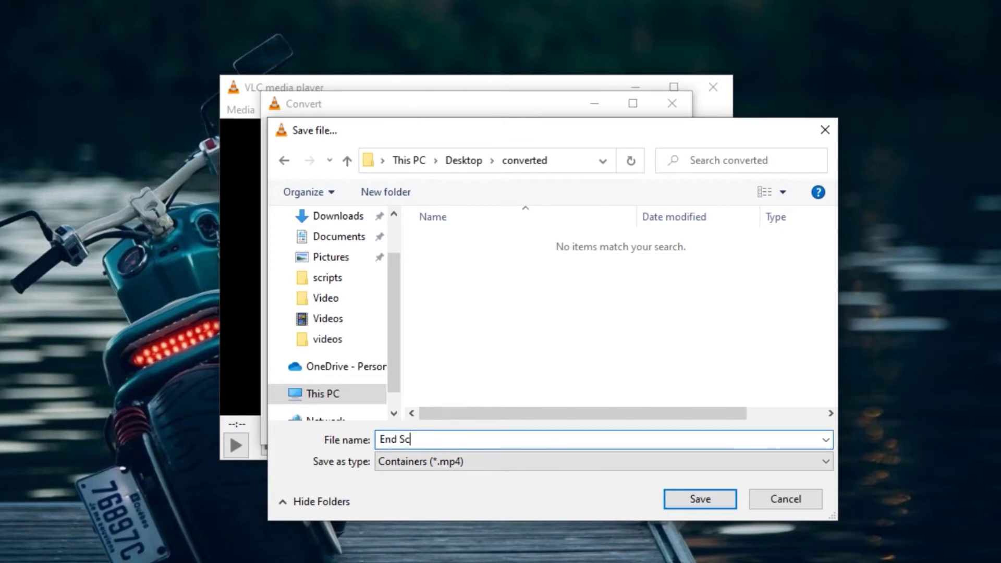
{"action": "type", "text": "een Converted VLC"}
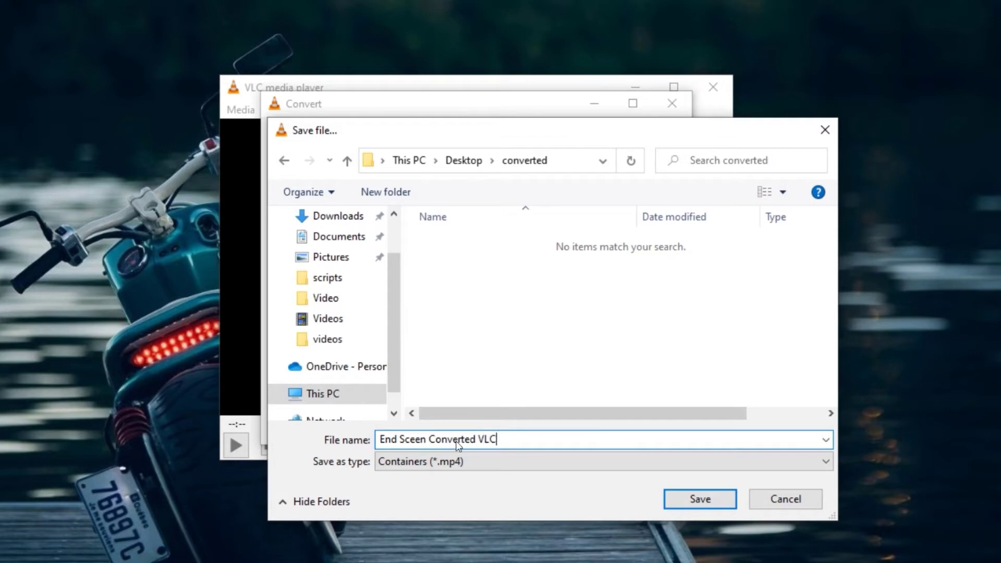
Save the destination and start converting End Screen.mov to MP4.
{"action": "left_click", "coordinate": [706, 497]}
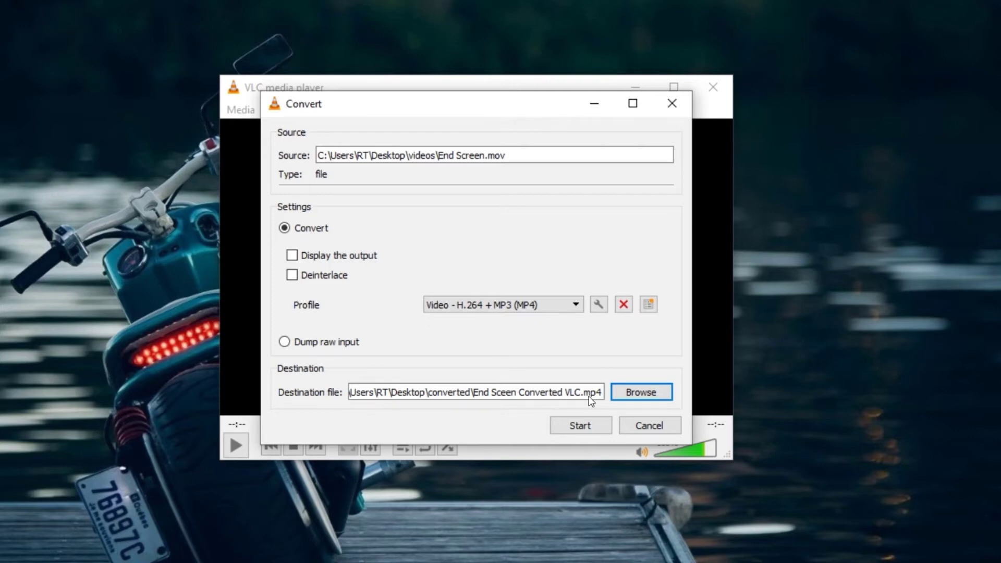
{"action": "left_click", "coordinate": [578, 425]}
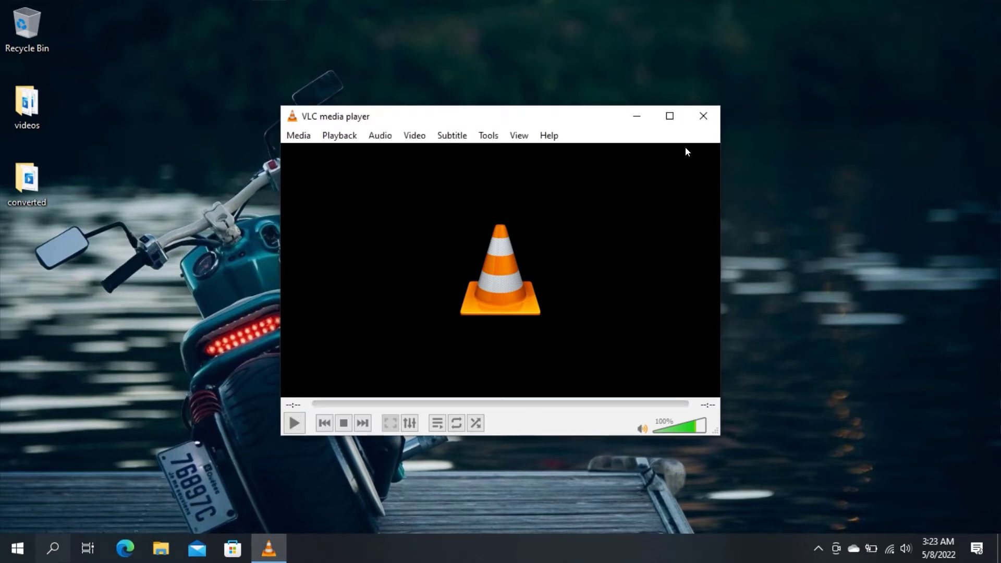
Close VLC and open the desktop converted folder to view End Sceen Converted VLC.mp4.
{"action": "left_click", "coordinate": [703, 115]}
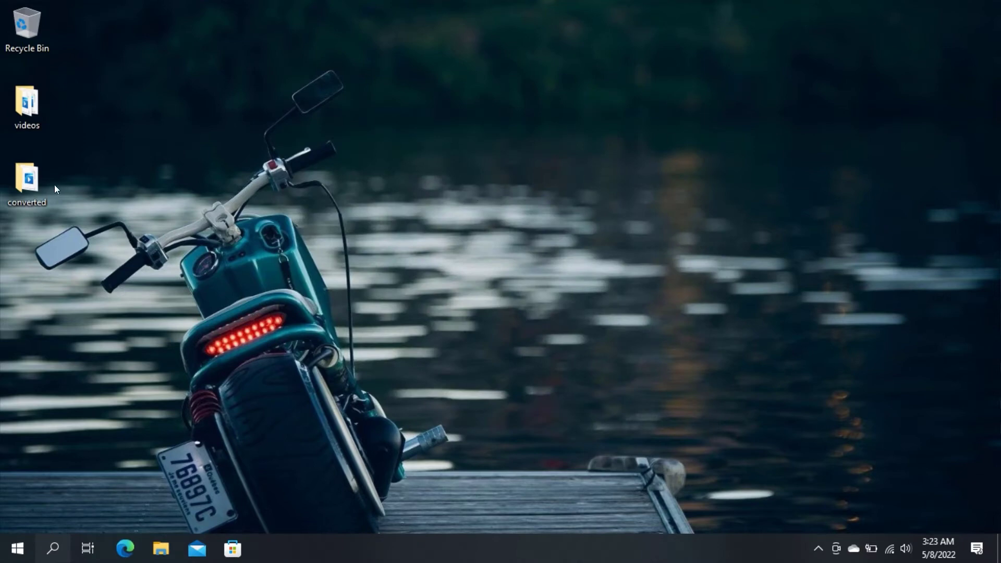
{"action": "double_click", "coordinate": [30, 180]}
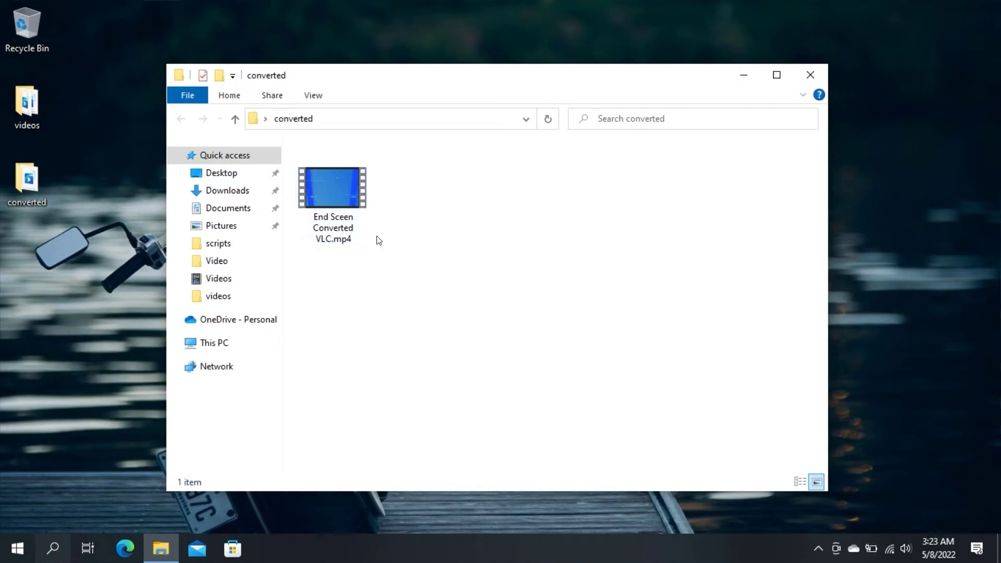
{"action": "mouse_move", "coordinate": [346, 245]}
Close the converted folder window.
{"action": "left_click", "coordinate": [815, 72]}
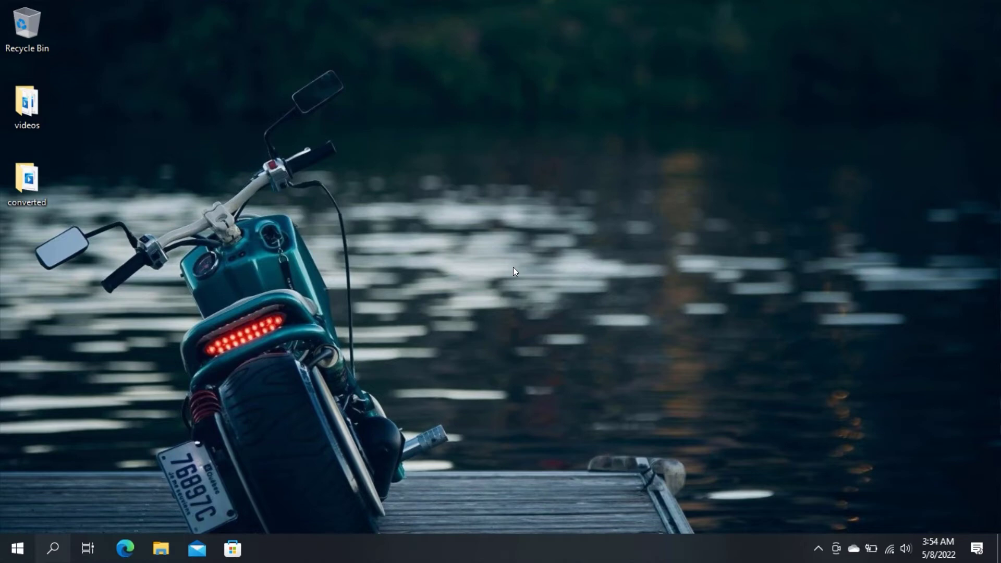
Search for 'videoproc', start the VideoProc Converter installer download, cancel it, and close Chrome.
{"action": "left_click", "coordinate": [17, 547]}
{"action": "left_click", "coordinate": [18, 547]}
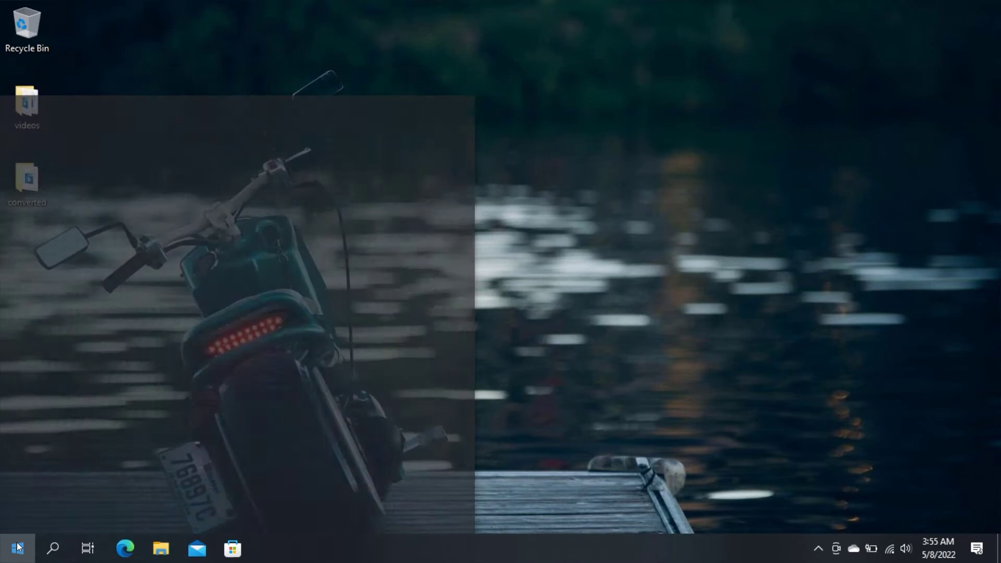
{"action": "type", "text": "videoproc.com/video-converting-software/?ttref=y1bd-dhm-redtt"}
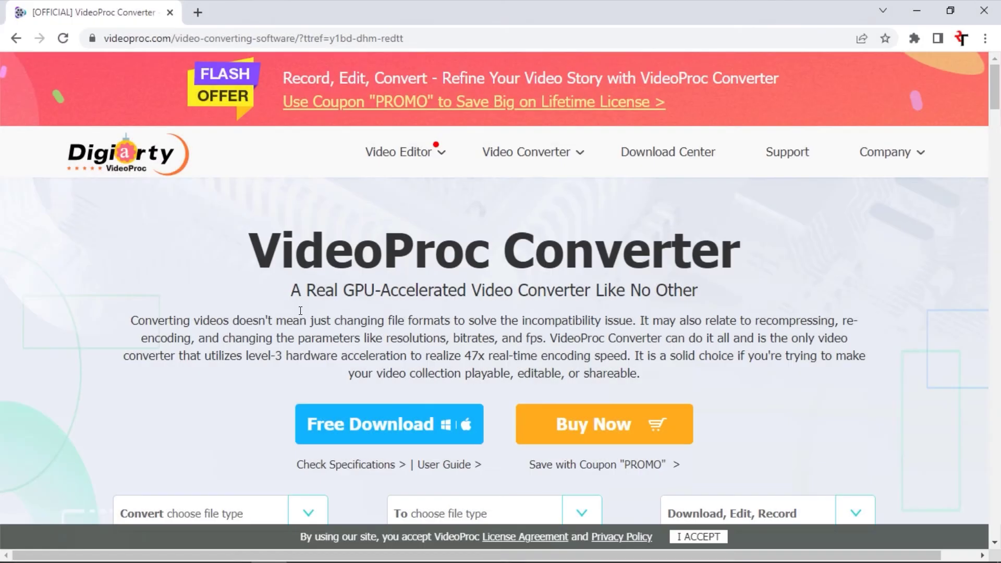
{"action": "left_click", "coordinate": [376, 429]}
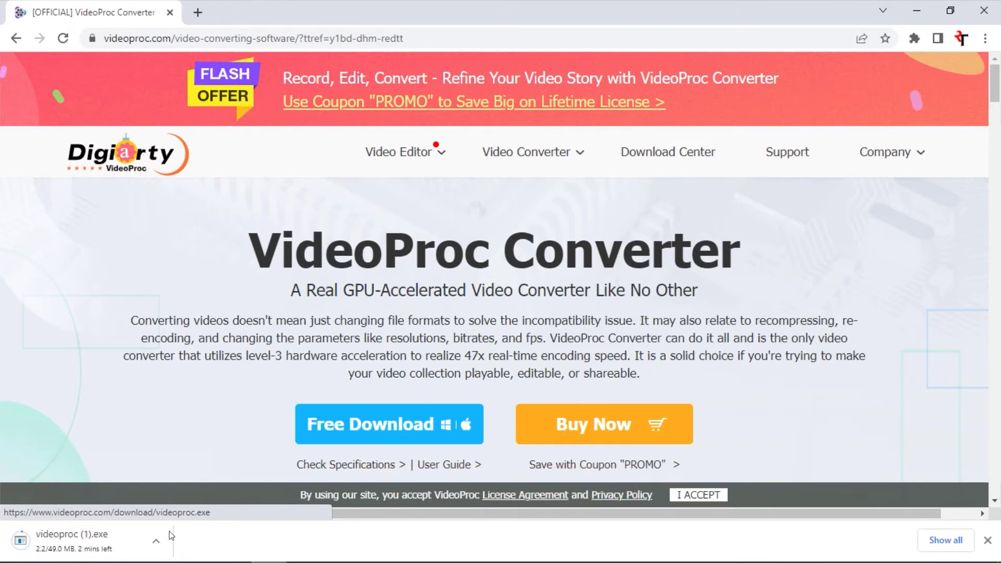
{"action": "left_click", "coordinate": [163, 532]}
{"action": "left_click", "coordinate": [189, 517]}
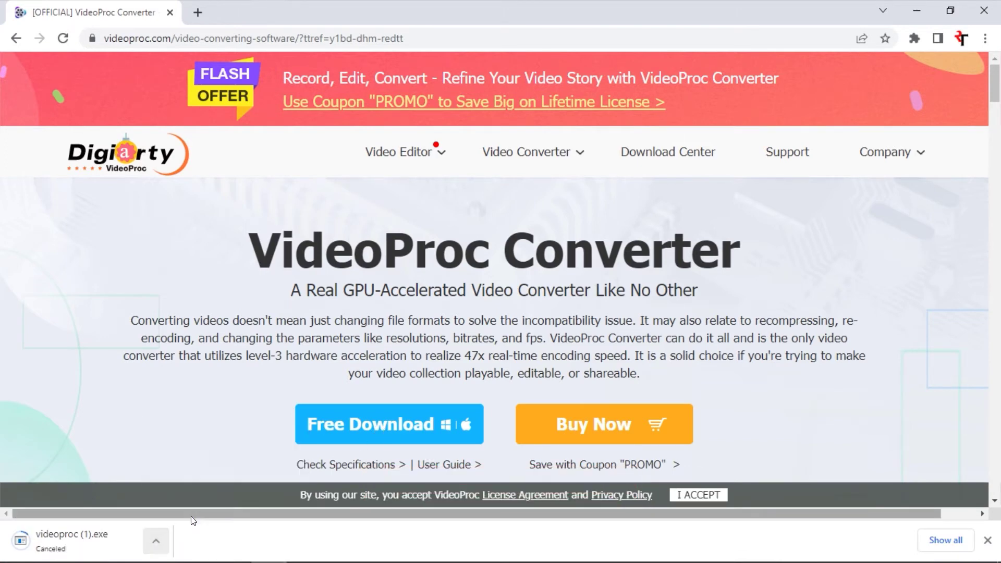
{"action": "left_click", "coordinate": [984, 10]}
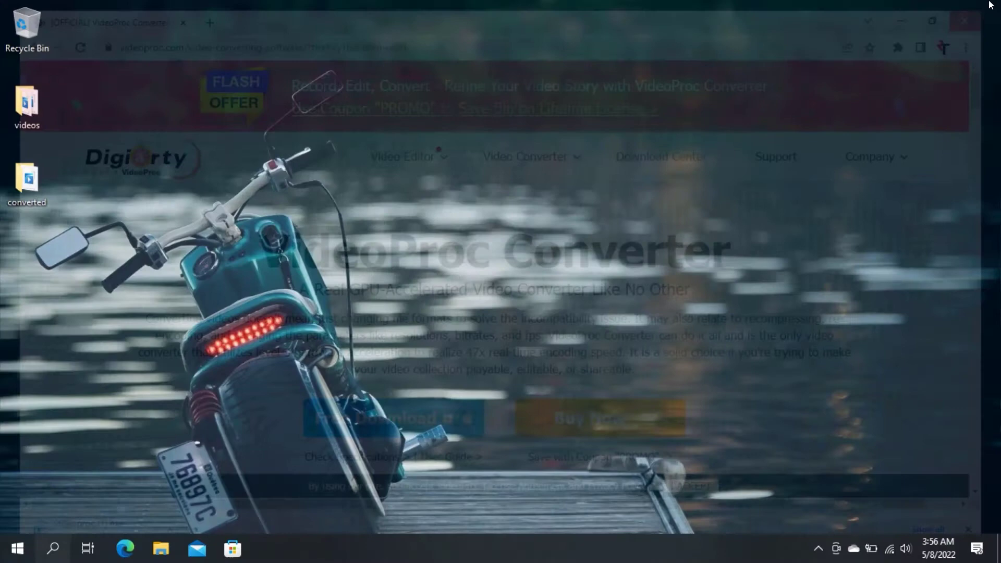
Search Windows from the Start menu for 'video'.
{"action": "left_click", "coordinate": [16, 547]}
{"action": "left_click", "coordinate": [16, 548]}
{"action": "type", "text": "video"}
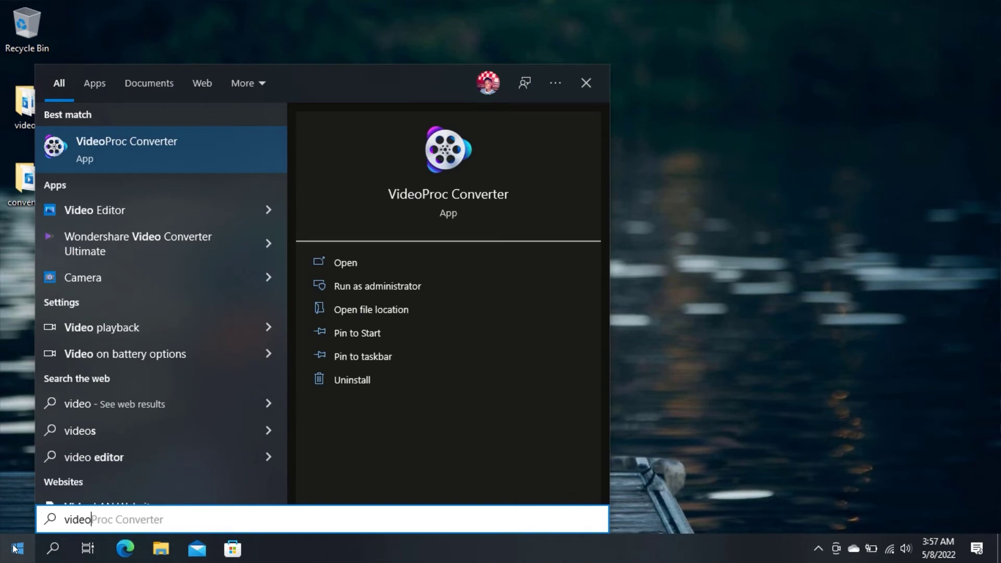
Launch VideoProc Converter and open its Video conversion workspace.
{"action": "left_click", "coordinate": [166, 145]}
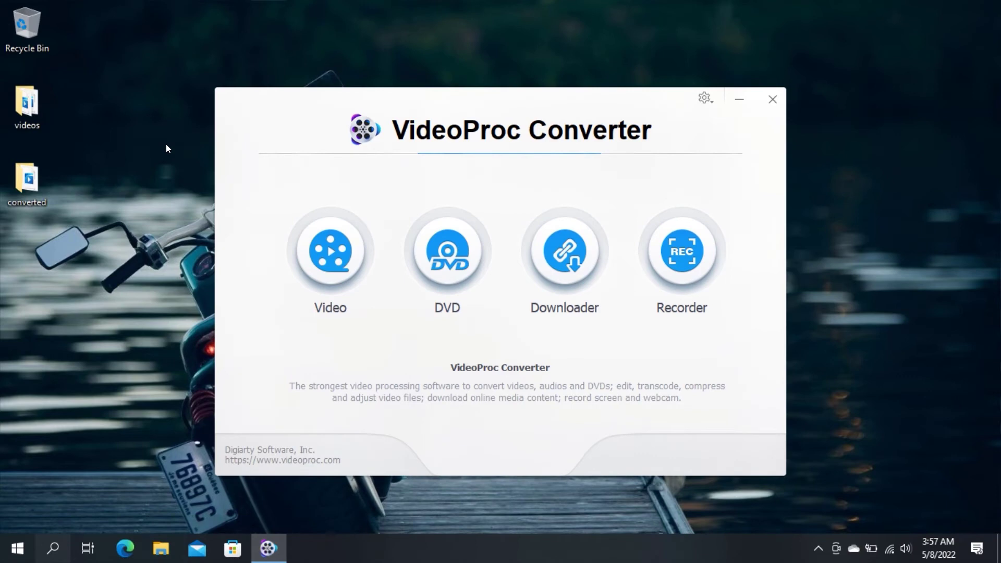
{"action": "left_click", "coordinate": [335, 252]}
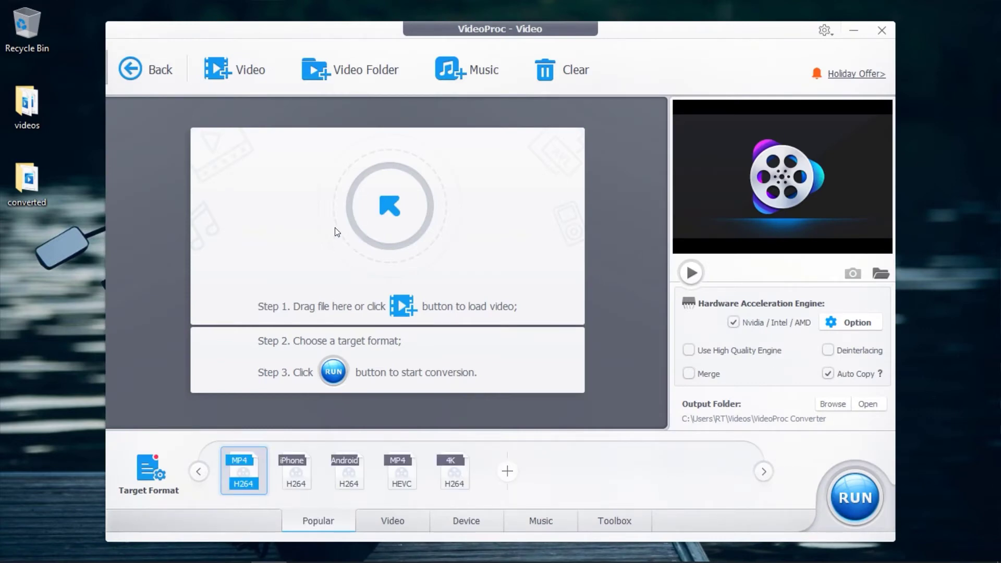
{"action": "left_click", "coordinate": [217, 62]}
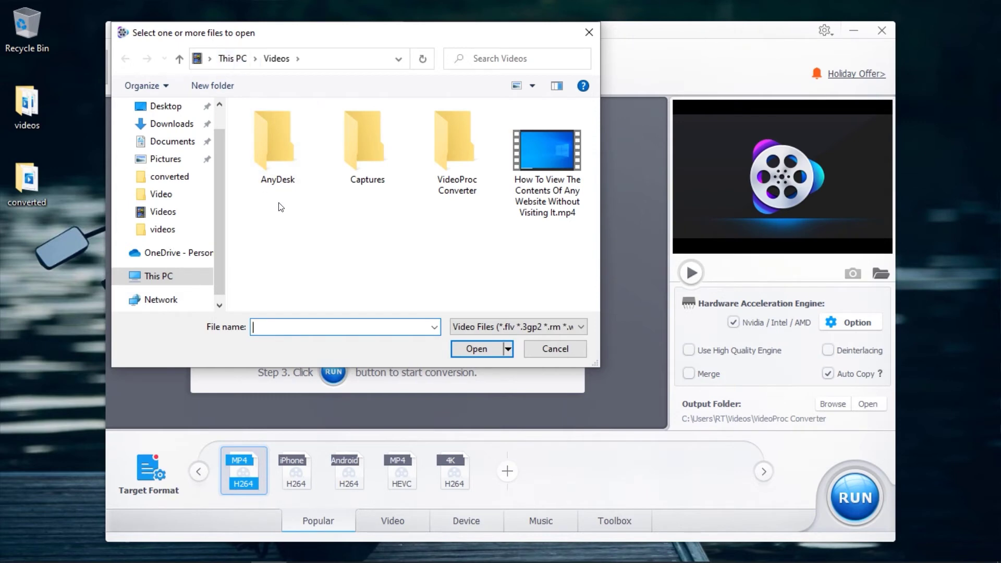
{"action": "left_click", "coordinate": [589, 33]}
Drag End Screen.mov and iMovie Recording.mov from the desktop videos folder into VideoProc.
{"action": "double_click", "coordinate": [28, 104]}
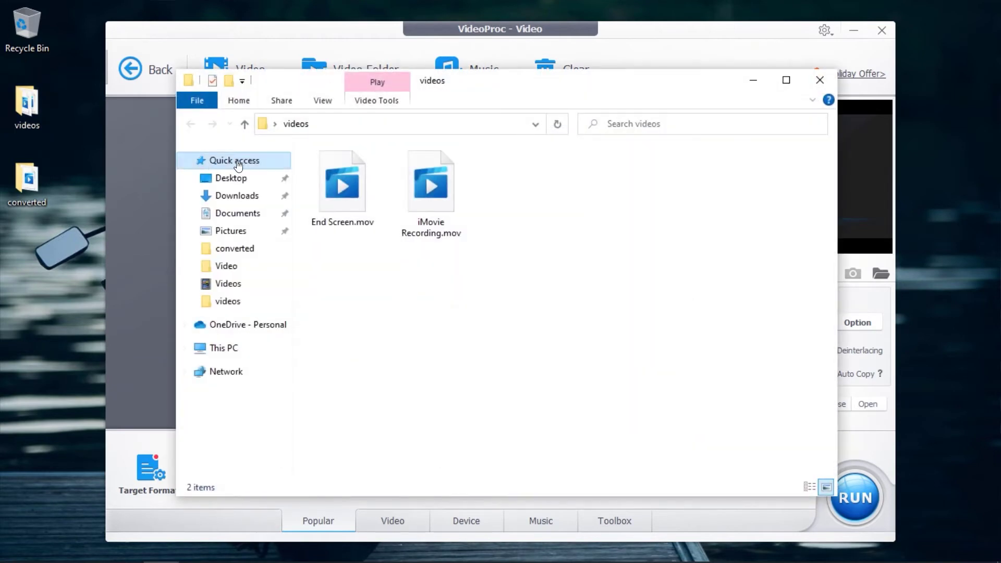
{"action": "left_click_drag", "start_coordinate": [505, 86], "coordinate": [732, 113]}
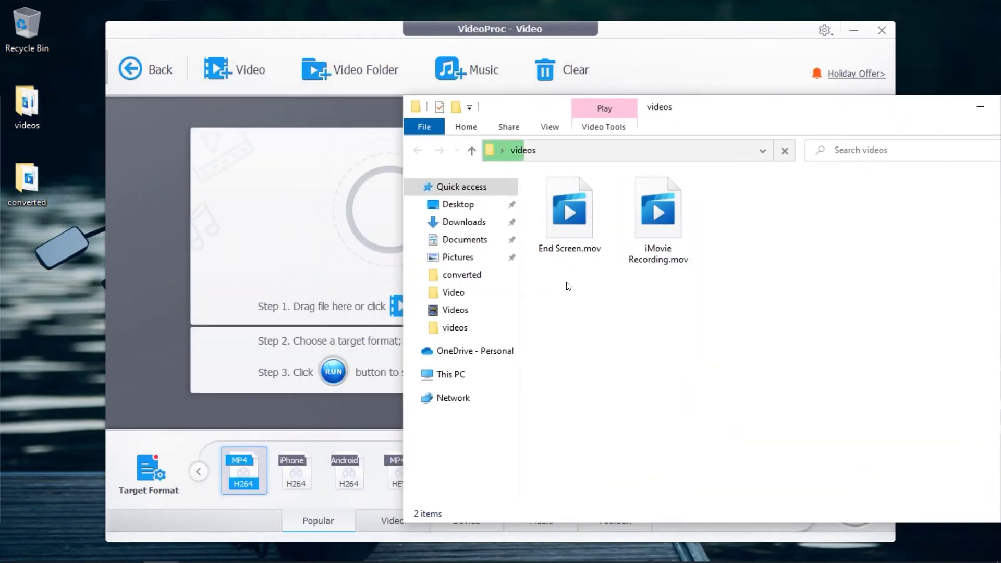
{"action": "left_click_drag", "start_coordinate": [568, 283], "coordinate": [302, 233]}
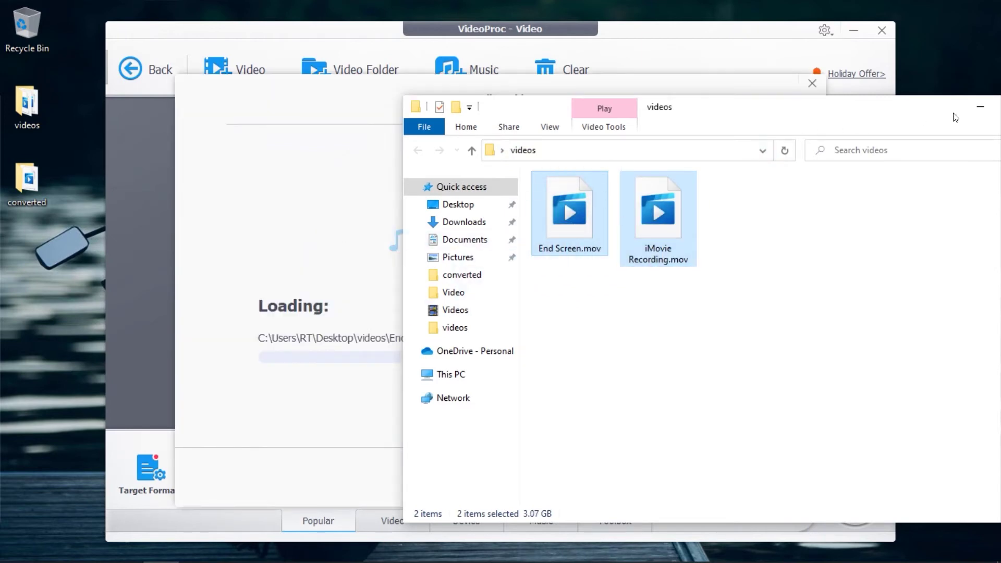
{"action": "left_click", "coordinate": [978, 109]}
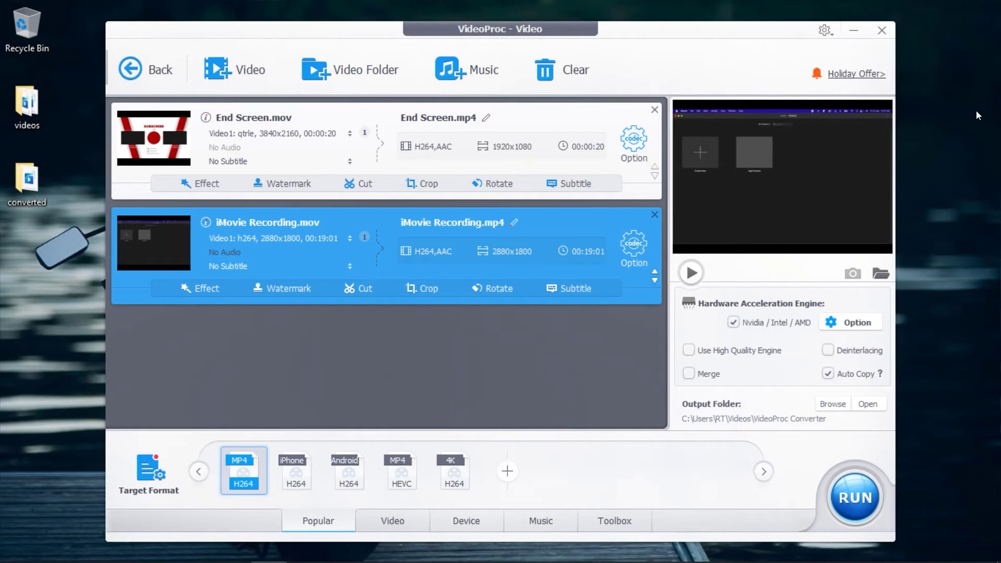
Browse the full output profile list, including the General and Apple iPhone profile categories.
{"action": "left_click", "coordinate": [150, 469]}
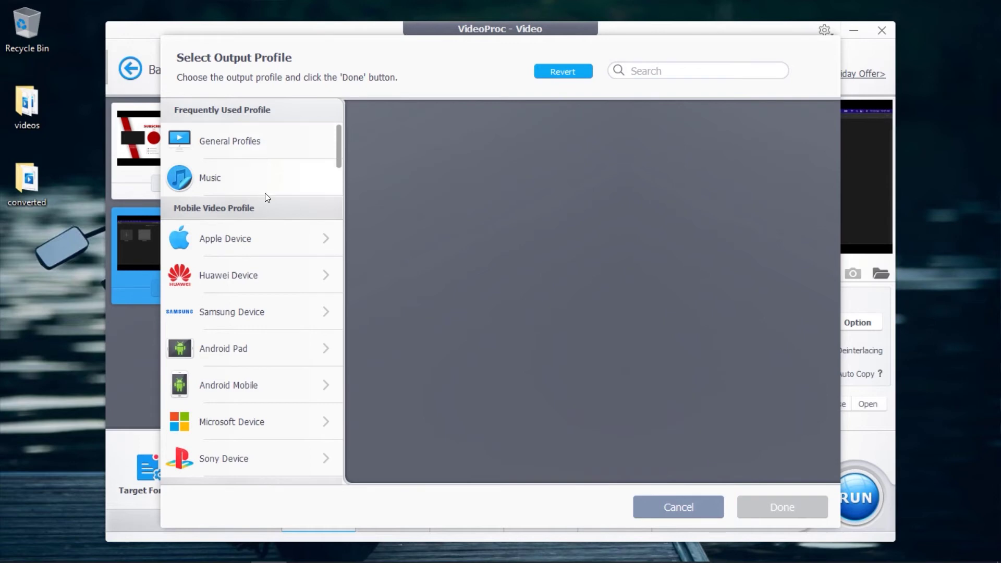
{"action": "left_click", "coordinate": [261, 145]}
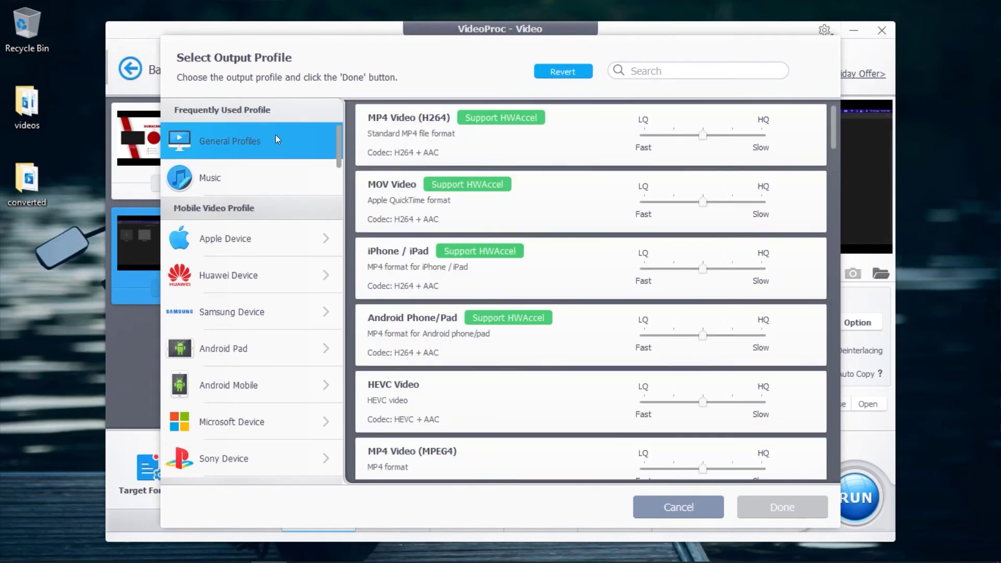
{"action": "scroll", "coordinate": [237, 281], "scroll_direction": "down", "scroll_amount": 2}
{"action": "scroll", "coordinate": [237, 269], "scroll_direction": "up", "scroll_amount": 1}
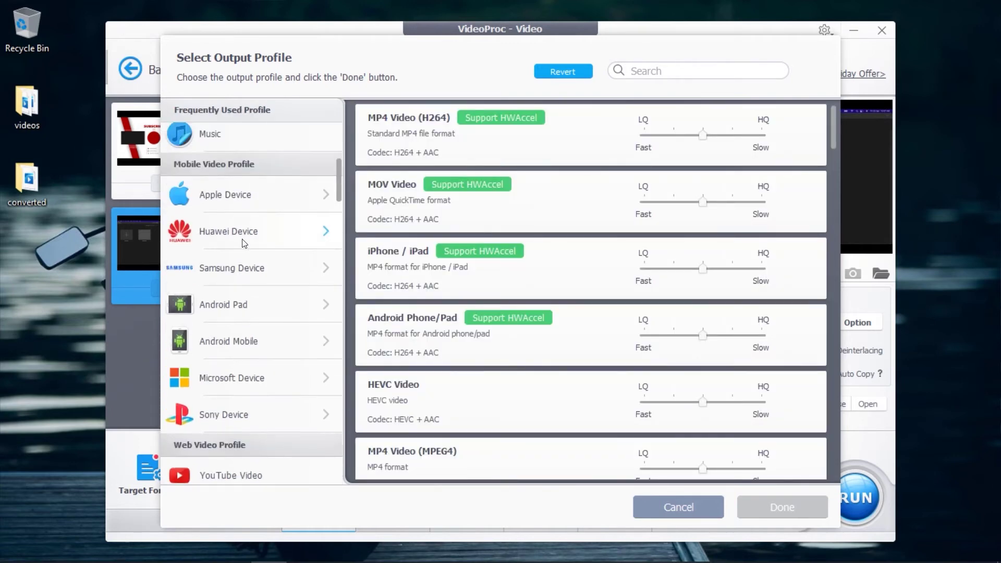
{"action": "left_click", "coordinate": [241, 198]}
{"action": "left_click", "coordinate": [234, 144]}
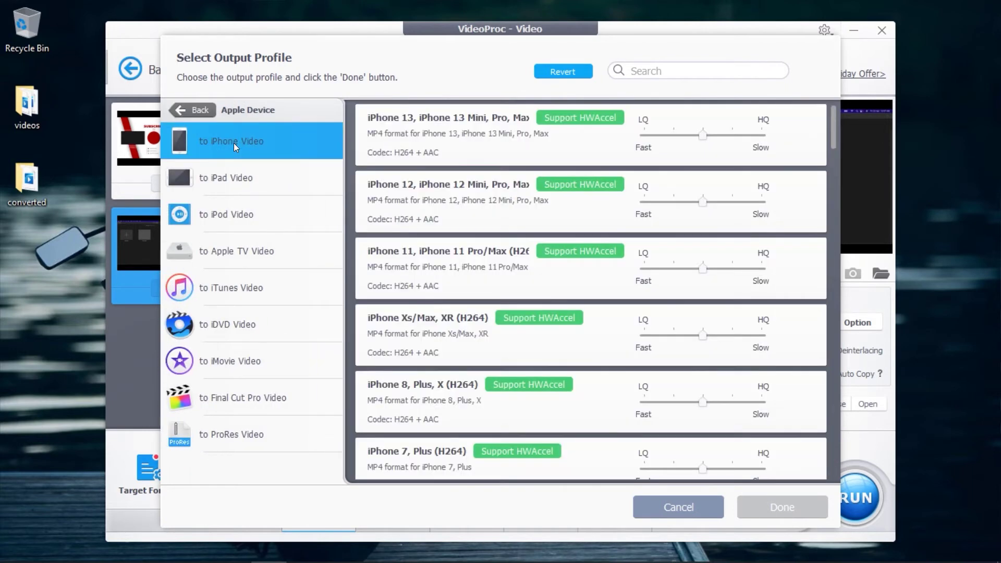
{"action": "left_click", "coordinate": [197, 113]}
{"action": "scroll", "coordinate": [247, 319], "scroll_direction": "down", "scroll_amount": 2}
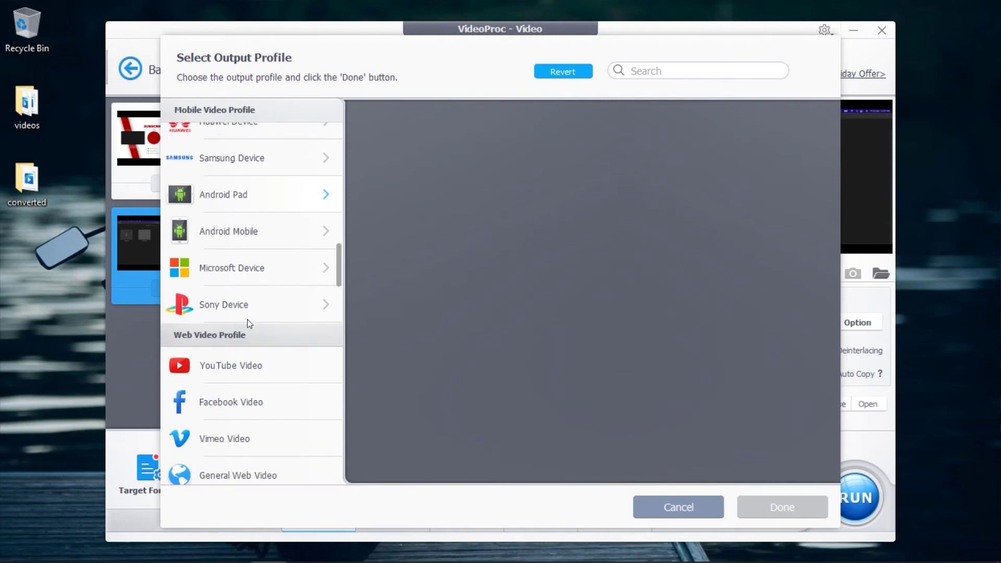
Pick MP4 Video (H264) from General Profiles and confirm it with Done.
{"action": "left_click", "coordinate": [232, 361]}
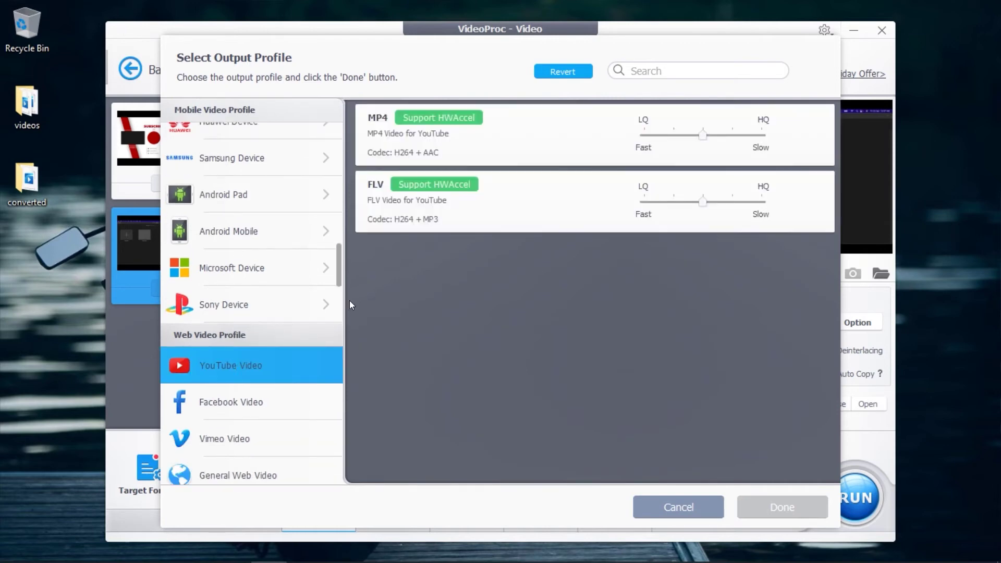
{"action": "scroll", "coordinate": [264, 268], "scroll_direction": "up", "scroll_amount": 3}
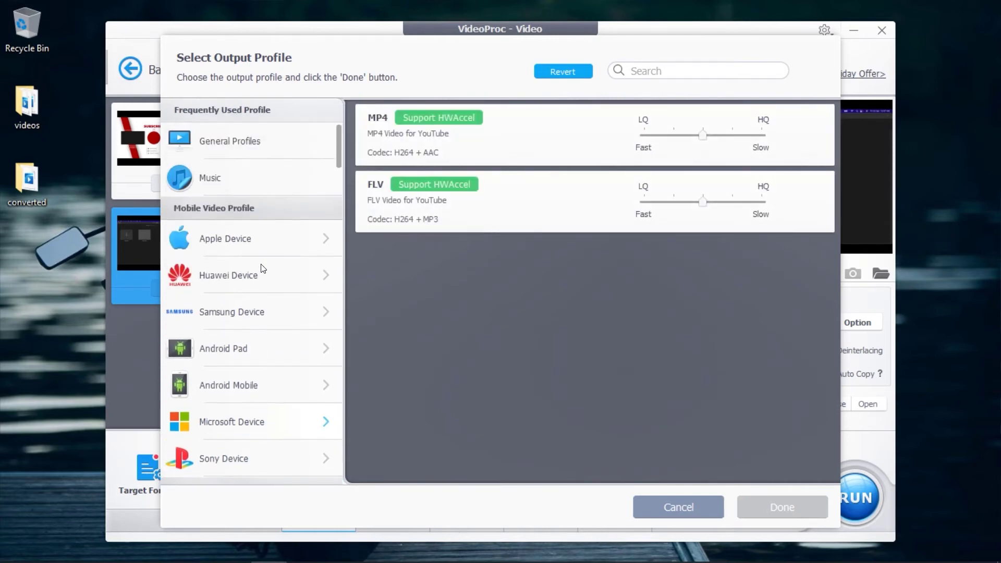
{"action": "left_click", "coordinate": [242, 137]}
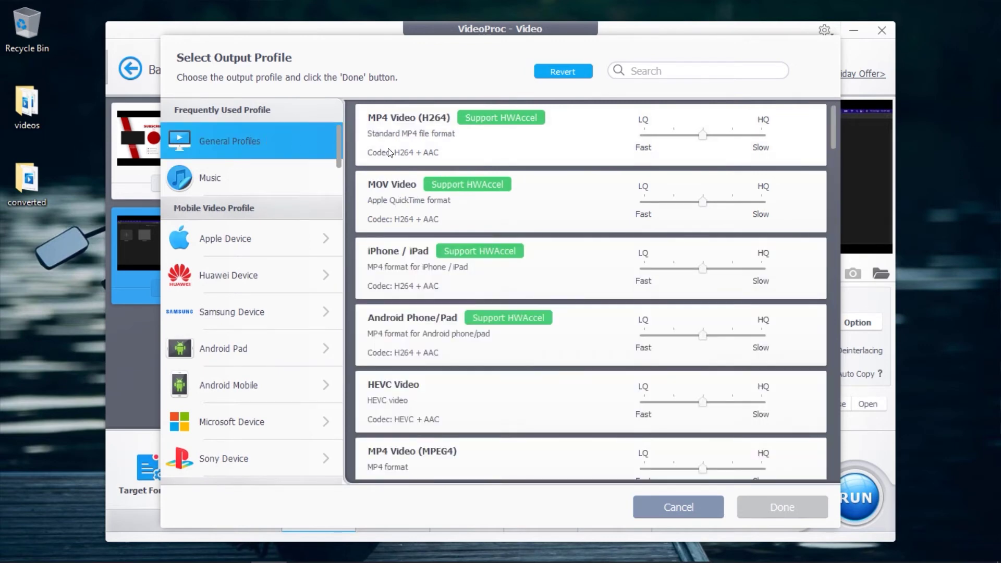
{"action": "left_click", "coordinate": [427, 138]}
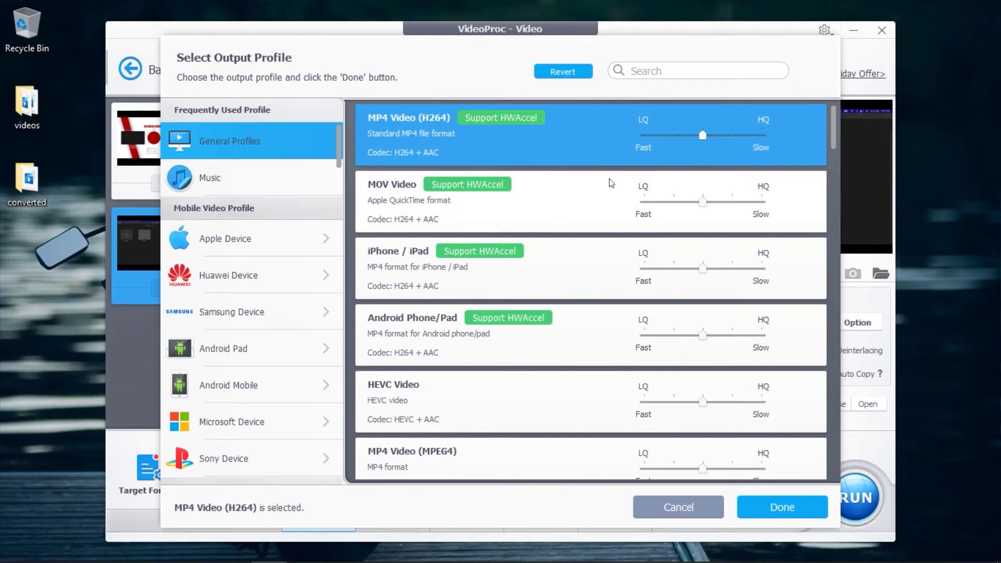
{"action": "left_click", "coordinate": [785, 508]}
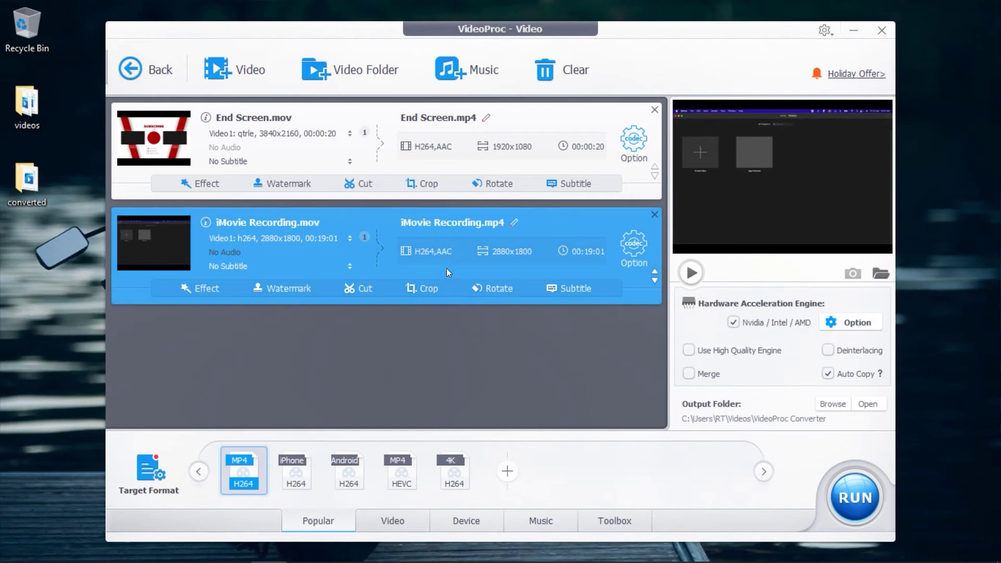
Leave iMovie Recording's Name & Tag unchanged and set the output folder to C:\Users\RT\Desktop\converted.
{"action": "left_click", "coordinate": [514, 224]}
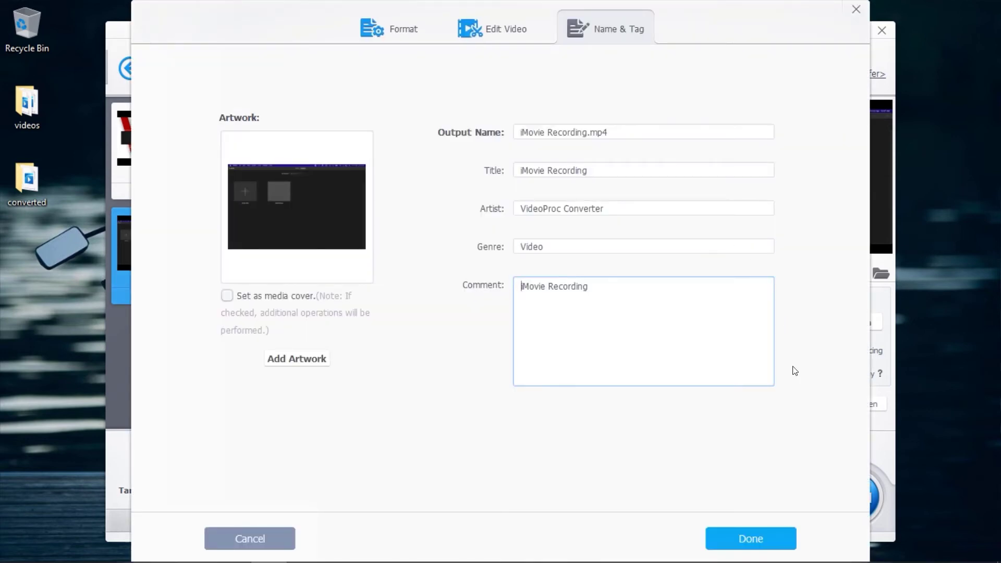
{"action": "left_click", "coordinate": [248, 535]}
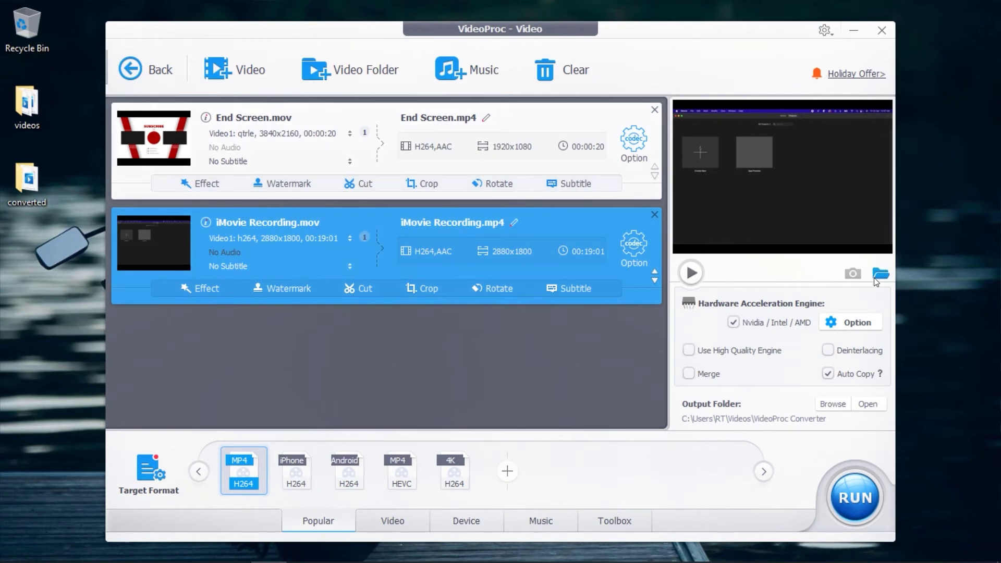
{"action": "left_click", "coordinate": [833, 404]}
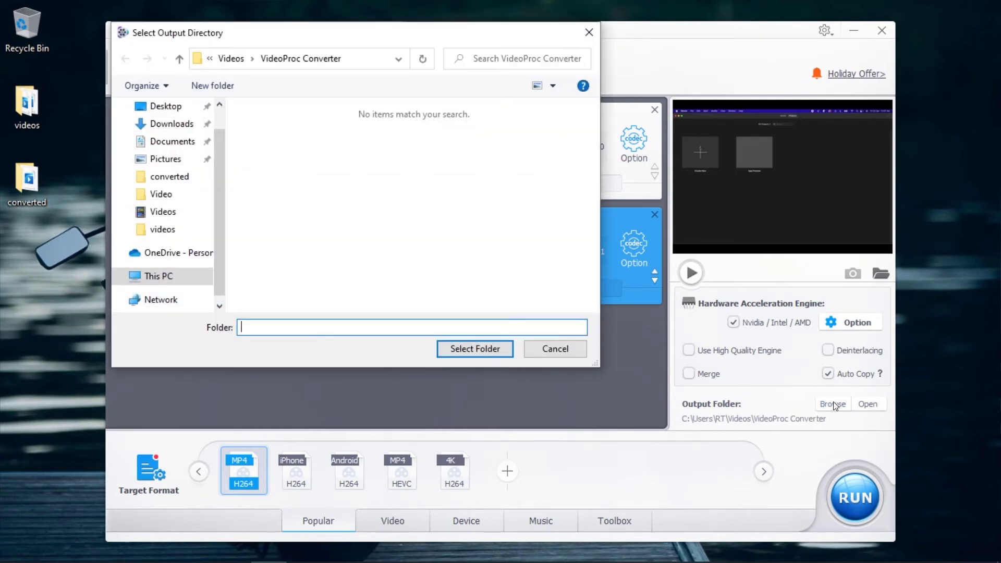
{"action": "left_click", "coordinate": [166, 106]}
{"action": "double_click", "coordinate": [291, 140]}
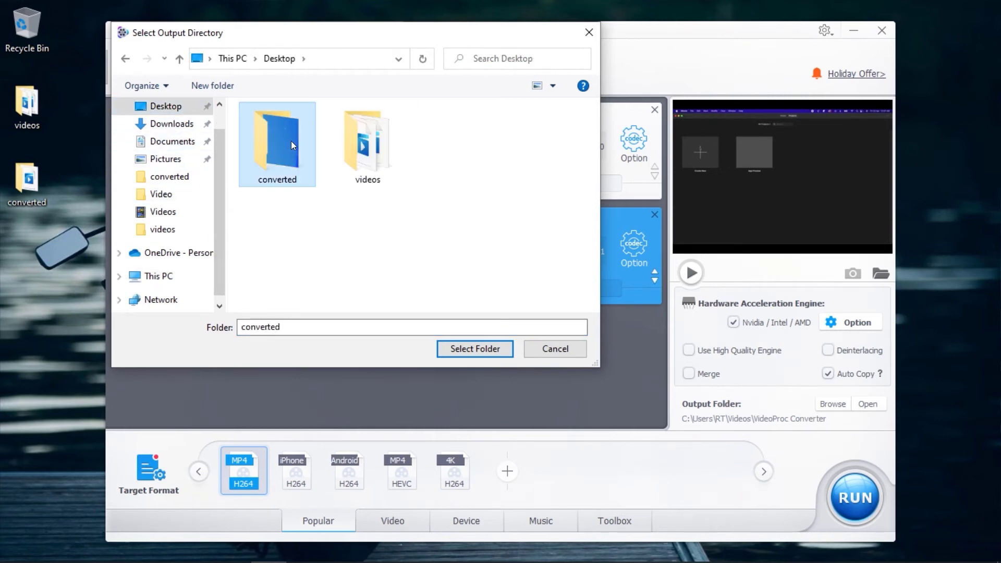
{"action": "left_click", "coordinate": [473, 350]}
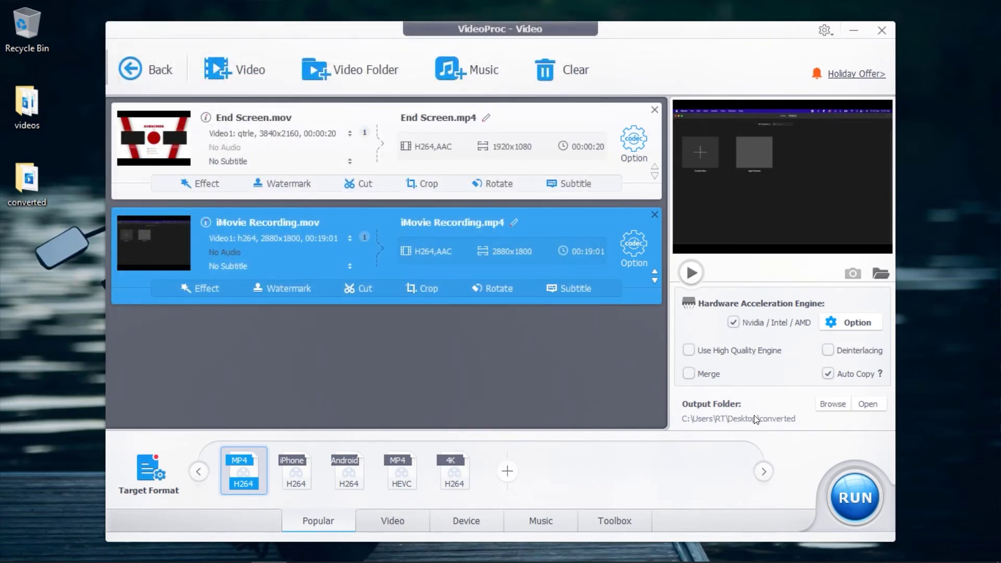
Turn off hardware acceleration, run the conversion, and check End Screen.mp4 and iMovie Recording.mp4 in the converted folder.
{"action": "left_click", "coordinate": [734, 323]}
{"action": "left_click", "coordinate": [854, 491]}
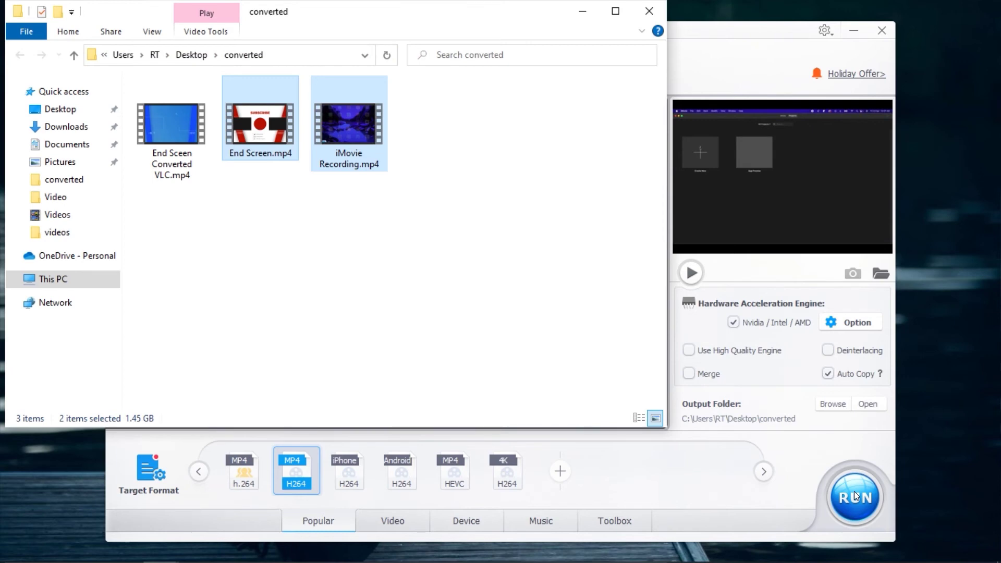
{"action": "left_click", "coordinate": [310, 218]}
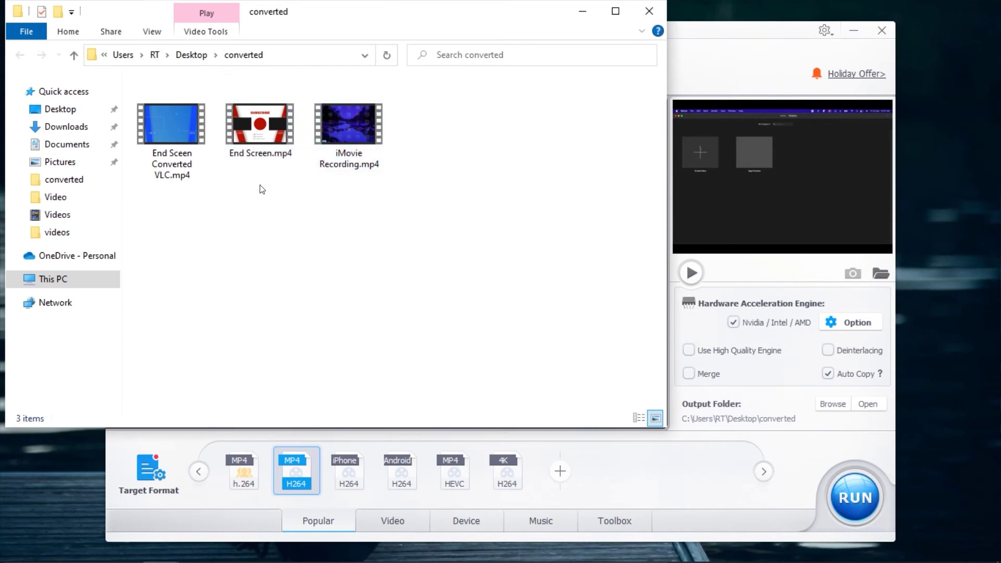
{"action": "left_click_drag", "start_coordinate": [260, 151], "coordinate": [322, 132]}
{"action": "left_click", "coordinate": [322, 132], "text": "ctrl"}
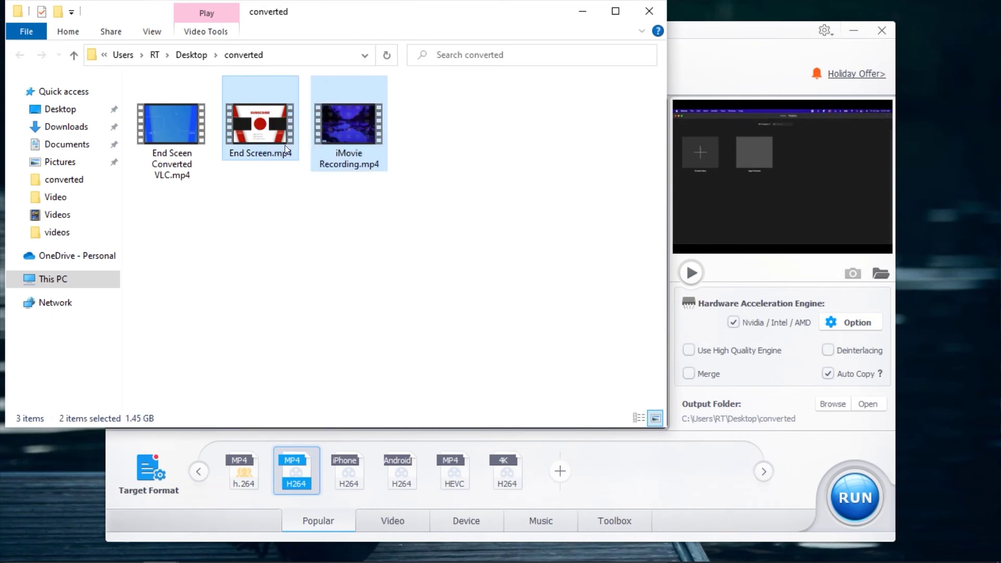
{"action": "left_click", "coordinate": [246, 170]}
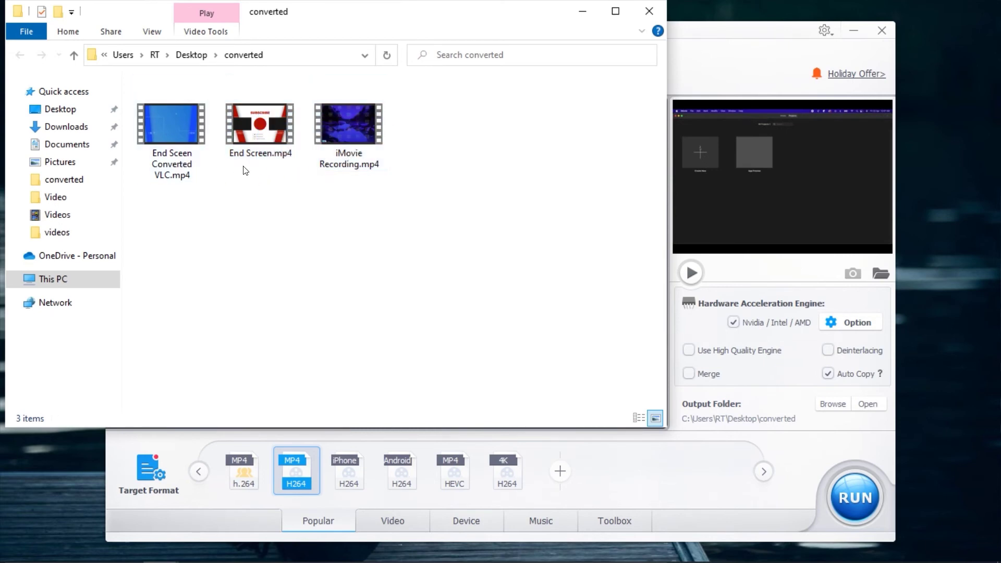
{"action": "left_click", "coordinate": [278, 149]}
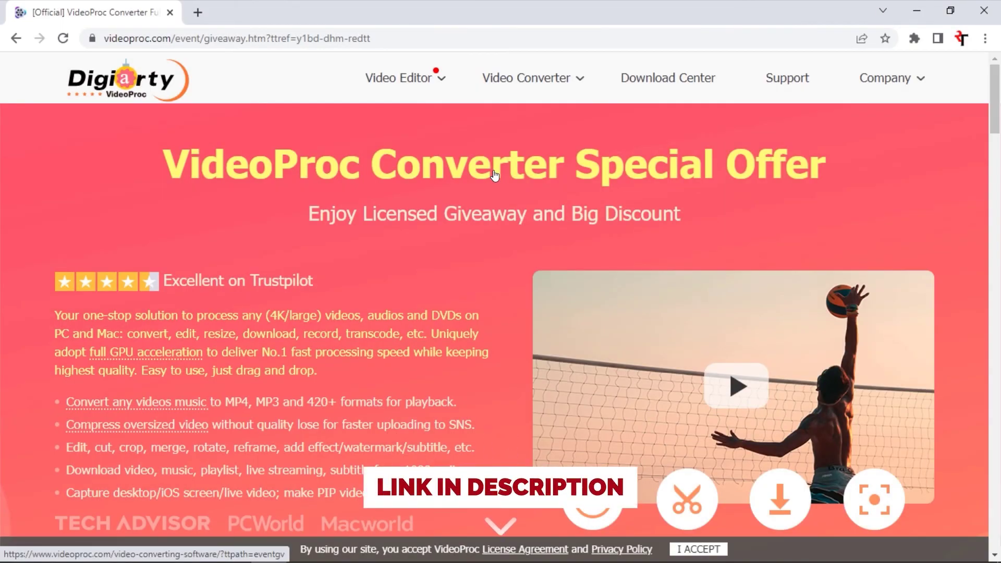
Enter an e-mail address in the giveaway box, click Get Code $0, then cancel Chrome's setup download.
{"action": "scroll", "coordinate": [495, 194], "scroll_direction": "down", "scroll_amount": 5}
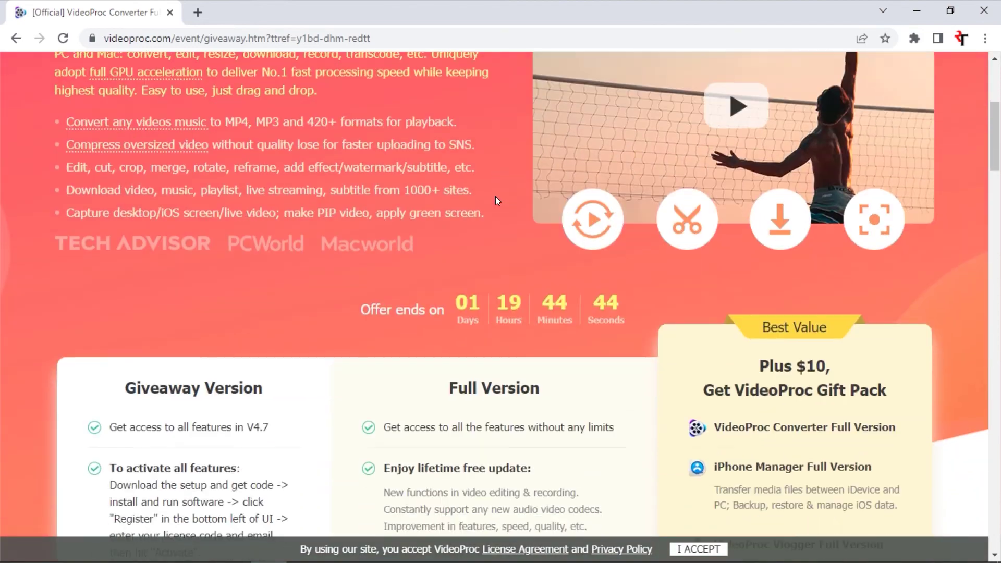
{"action": "scroll", "coordinate": [496, 197], "scroll_direction": "down", "scroll_amount": 7}
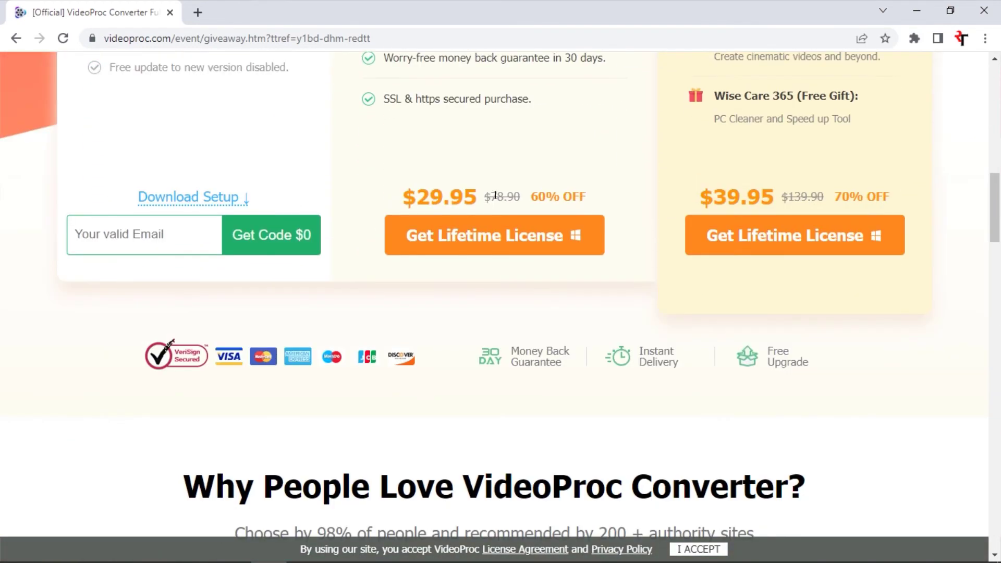
{"action": "left_click", "coordinate": [192, 230]}
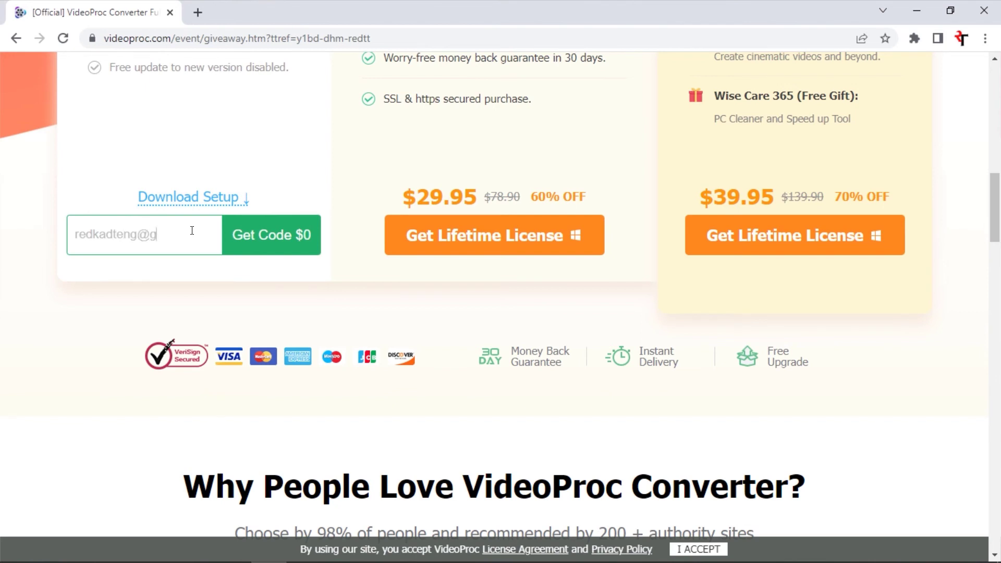
{"action": "left_click", "coordinate": [273, 235]}
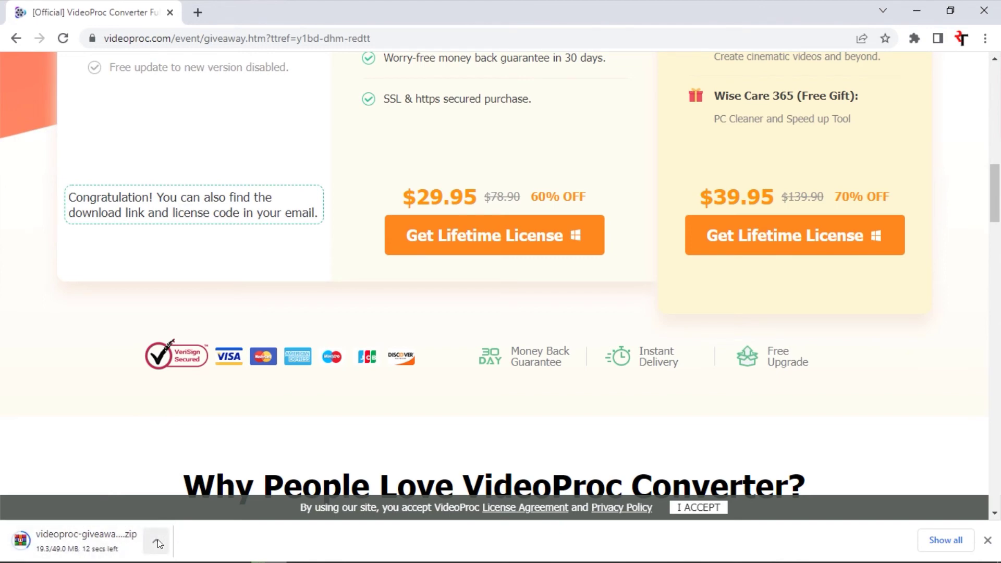
{"action": "left_click", "coordinate": [157, 539]}
{"action": "left_click", "coordinate": [175, 516]}
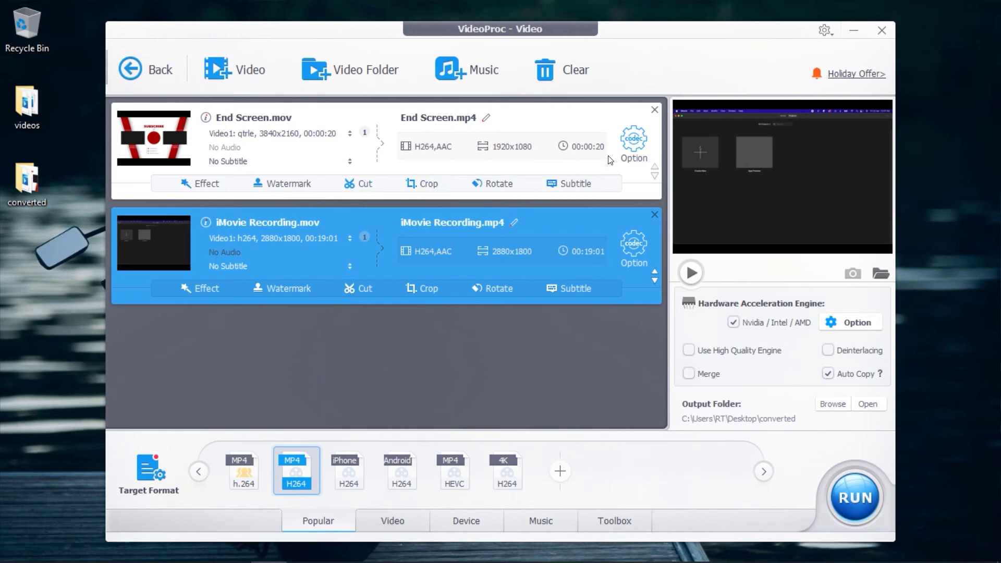
Open End Screen.mov's format settings, then browse the Effects, Subtitle, Cut and Crop editing tabs.
{"action": "left_click", "coordinate": [632, 139]}
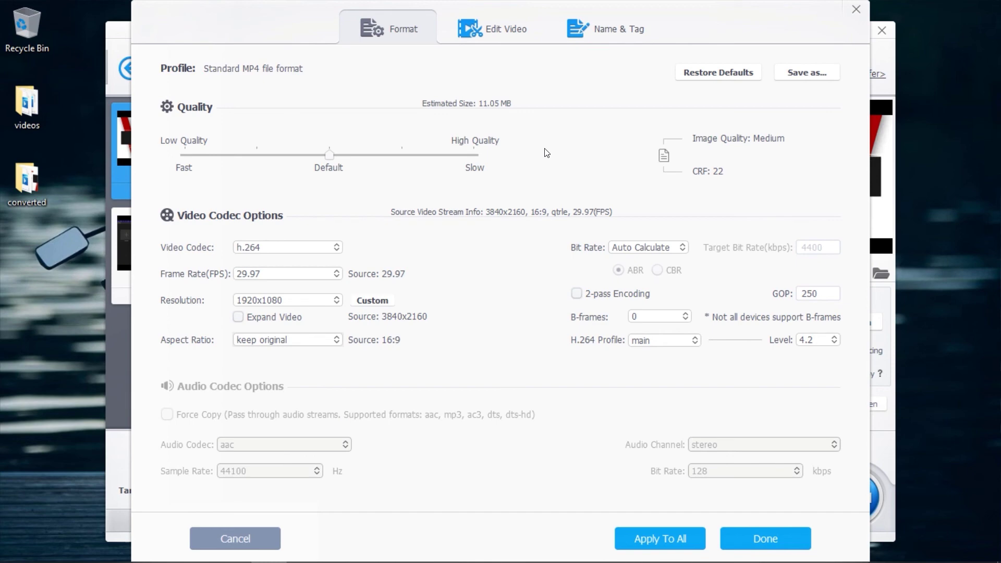
{"action": "left_click", "coordinate": [484, 26]}
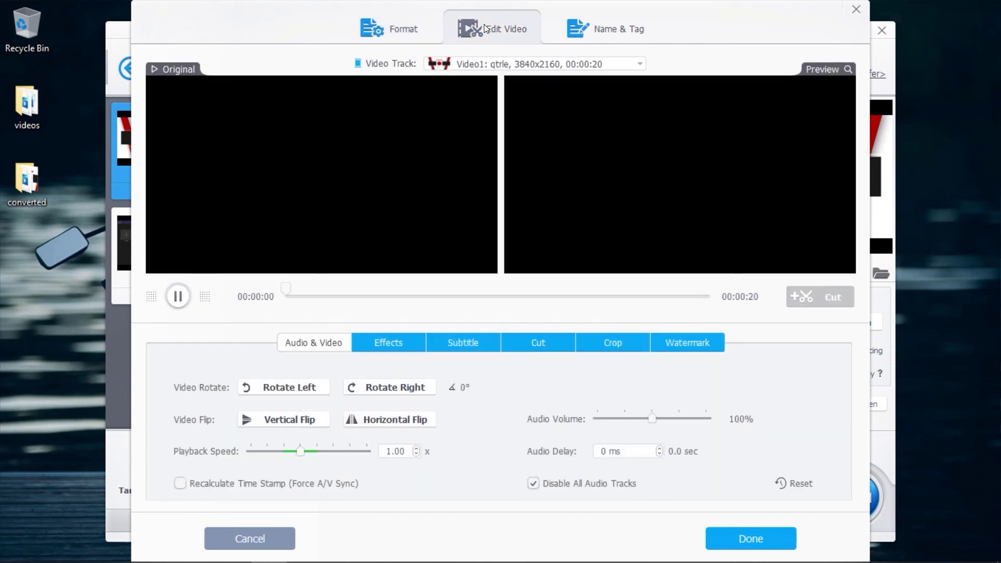
{"action": "left_click", "coordinate": [178, 296]}
{"action": "left_click", "coordinate": [410, 340]}
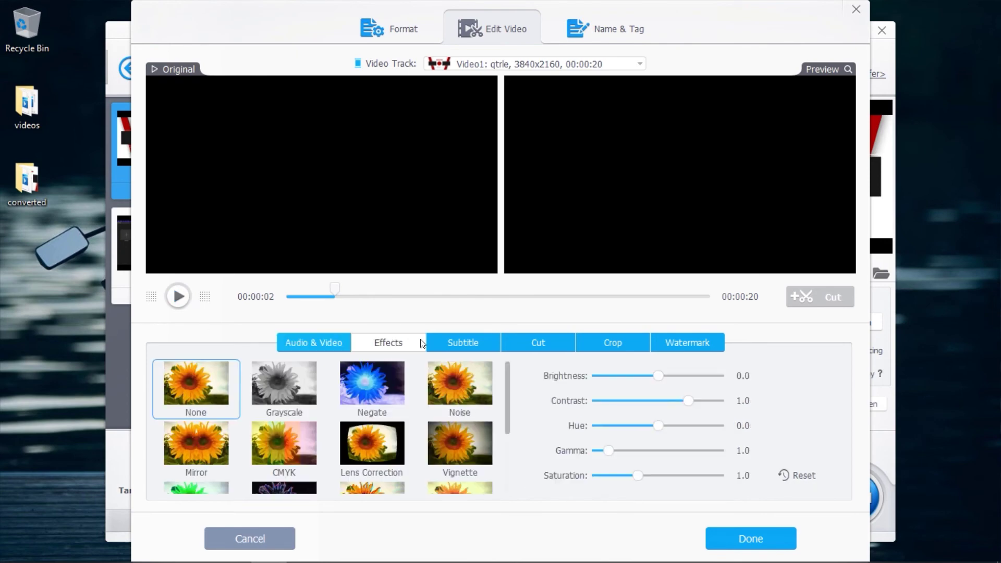
{"action": "left_click", "coordinate": [469, 343]}
{"action": "left_click", "coordinate": [525, 339]}
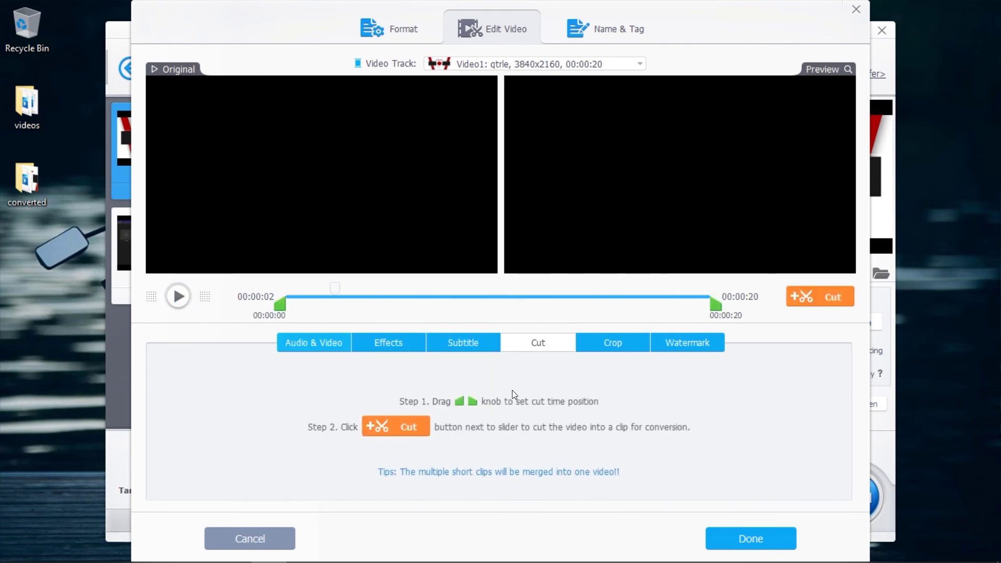
{"action": "left_click", "coordinate": [624, 343]}
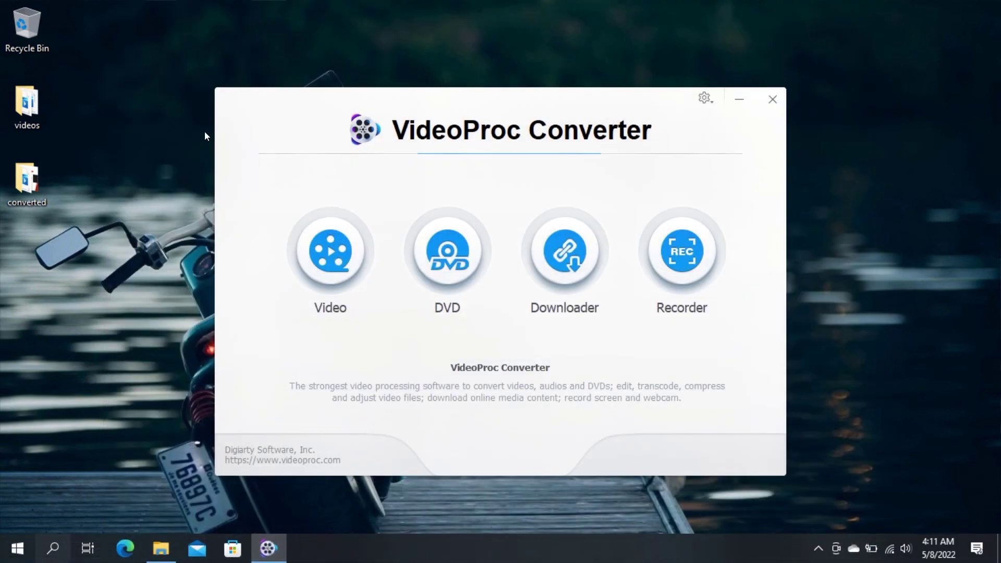
Look at the Downloader and Recorder workspaces, then close VideoProc Converter.
{"action": "left_click", "coordinate": [565, 250]}
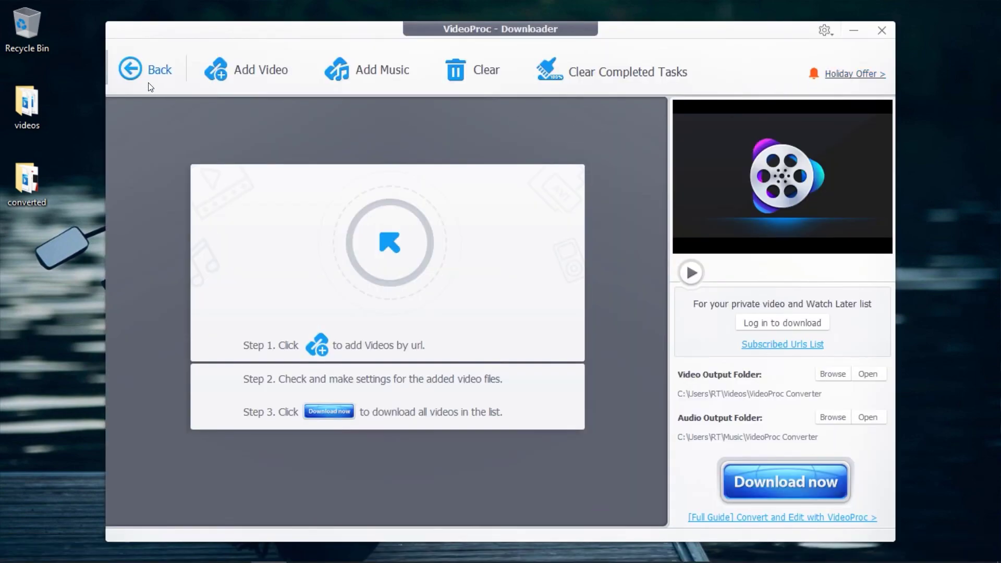
{"action": "left_click", "coordinate": [129, 71]}
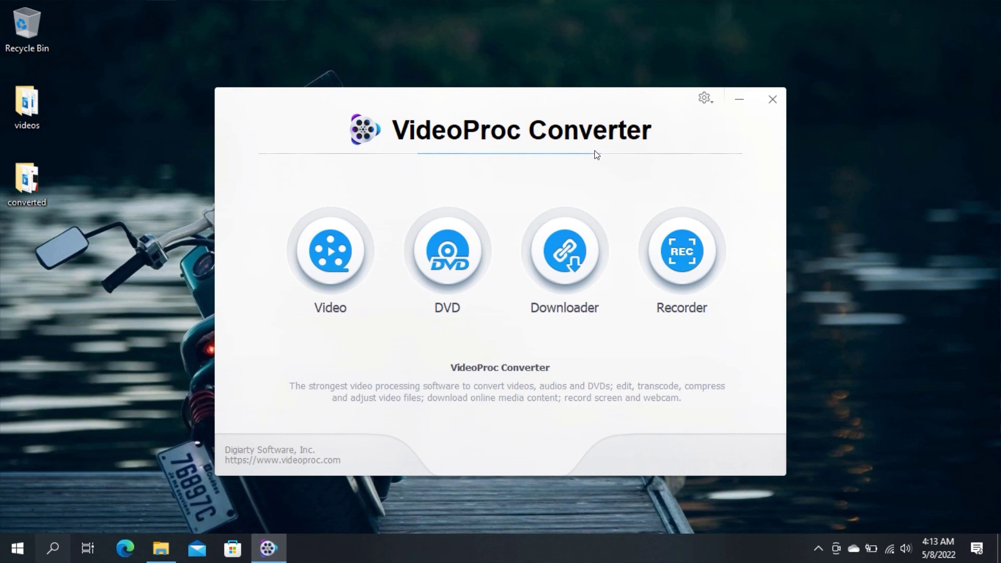
{"action": "left_click", "coordinate": [682, 250]}
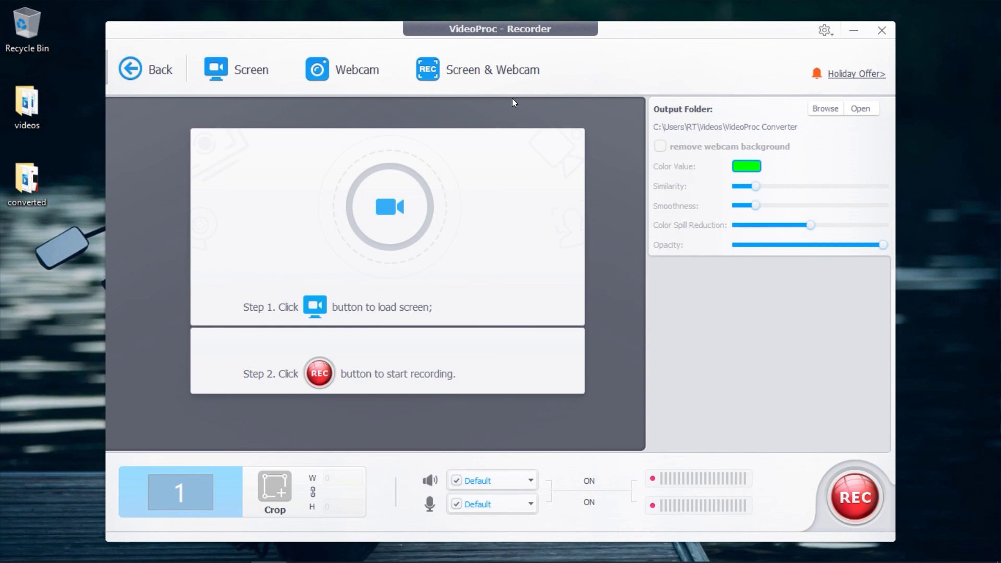
{"action": "left_click", "coordinate": [884, 31]}
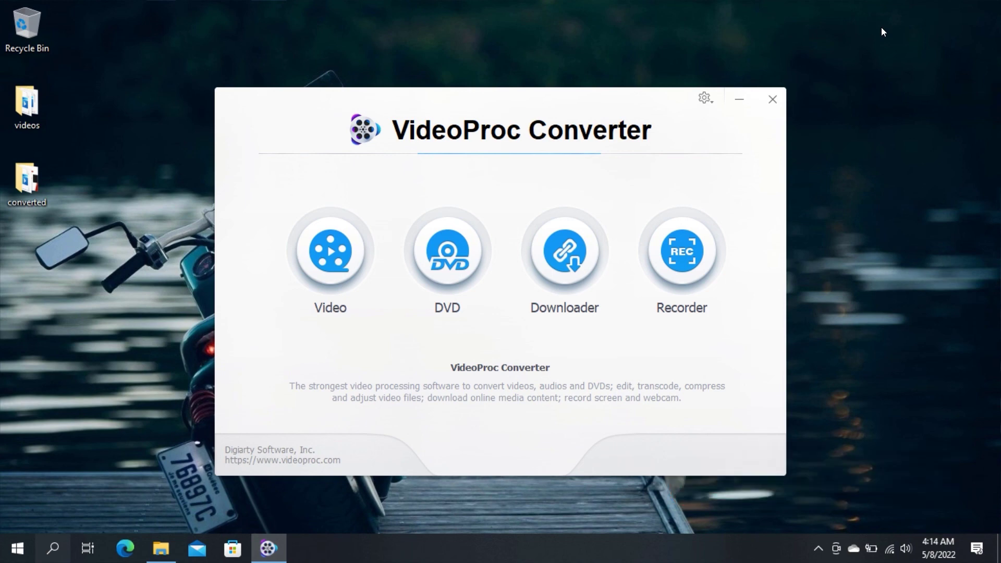
{"action": "left_click", "coordinate": [773, 95]}
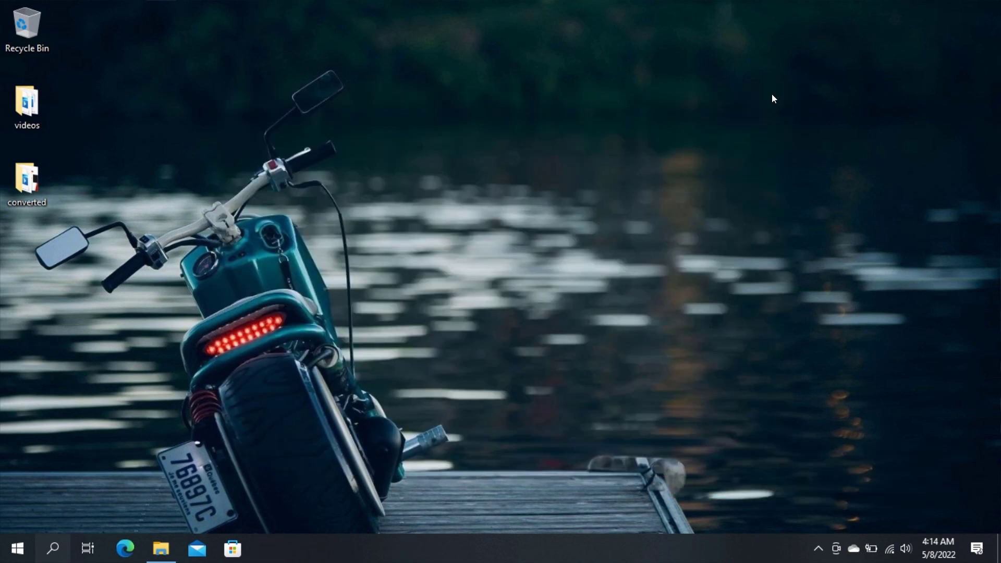